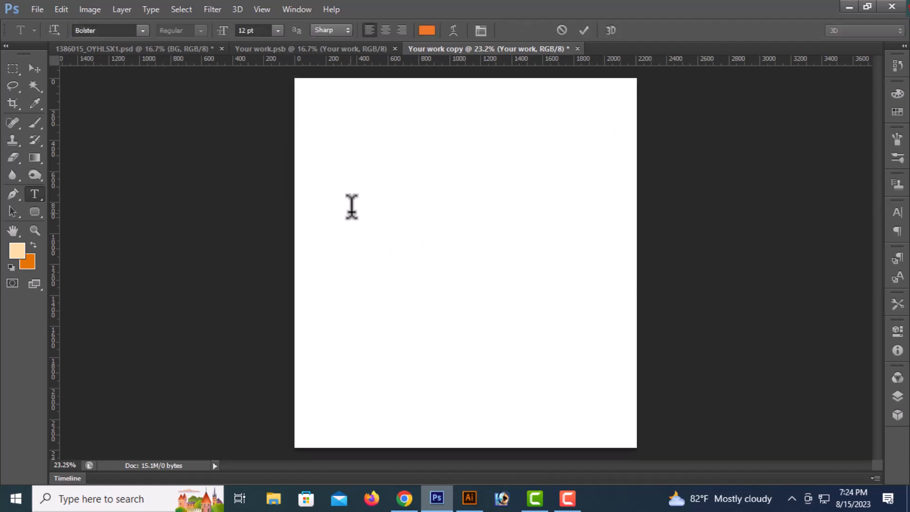
Add the title text "IGULU ICE CREAM" in orange near the middle of the blank canvas
type("IGULU ICE CREAM")
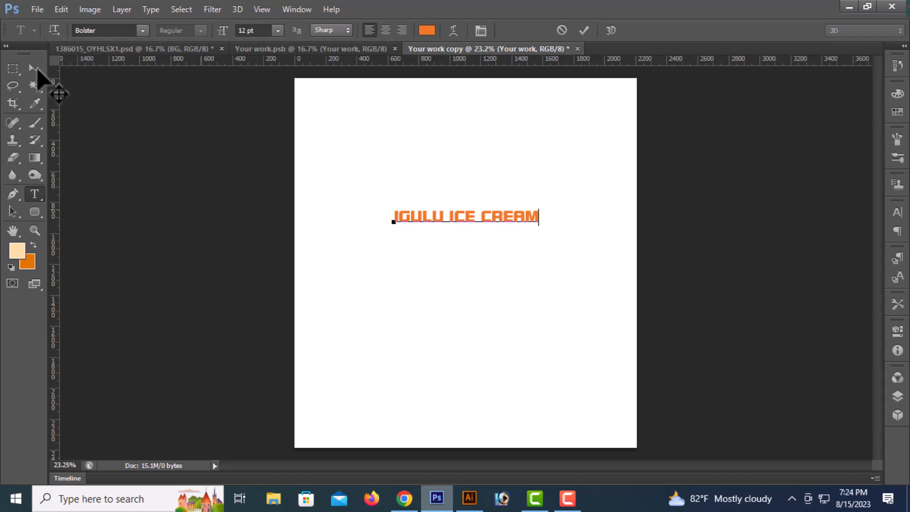
left_click(461, 168)
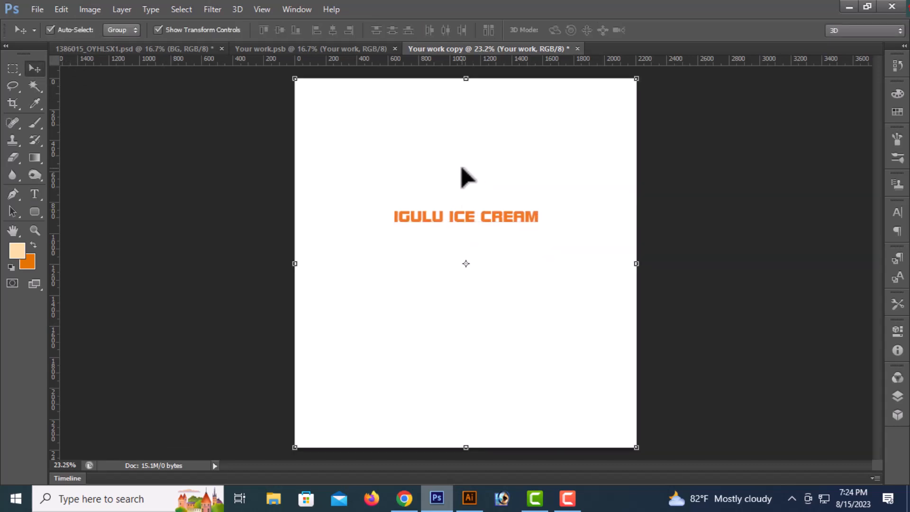
Add a Gradient Overlay to the Your work background layer using the peach-to-orange preset
left_click(897, 396)
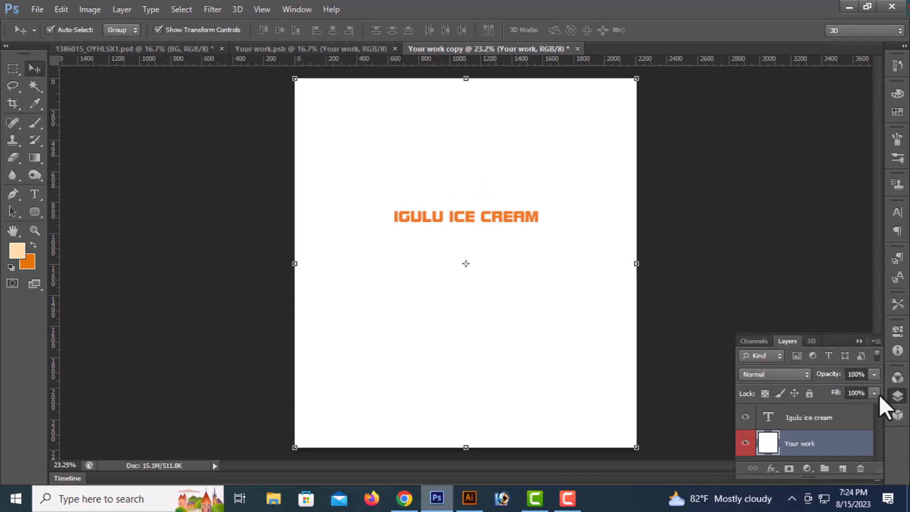
left_click(771, 469)
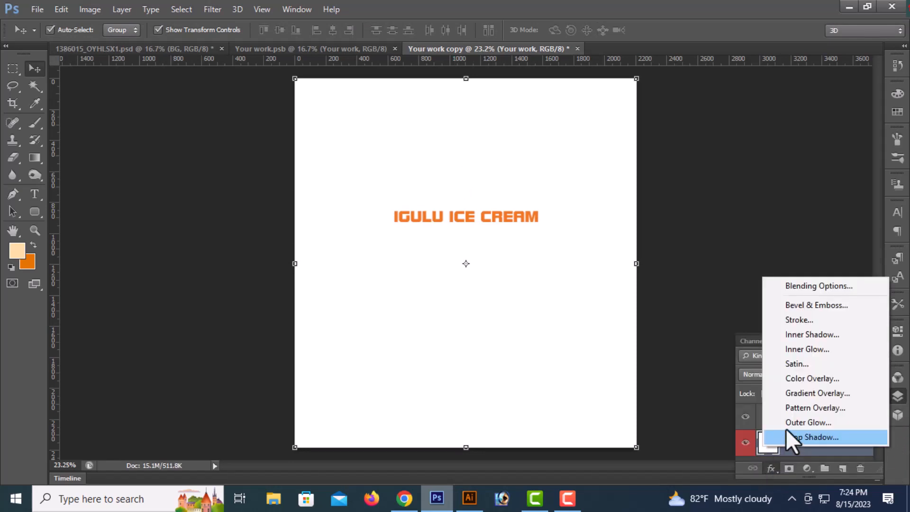
left_click(806, 390)
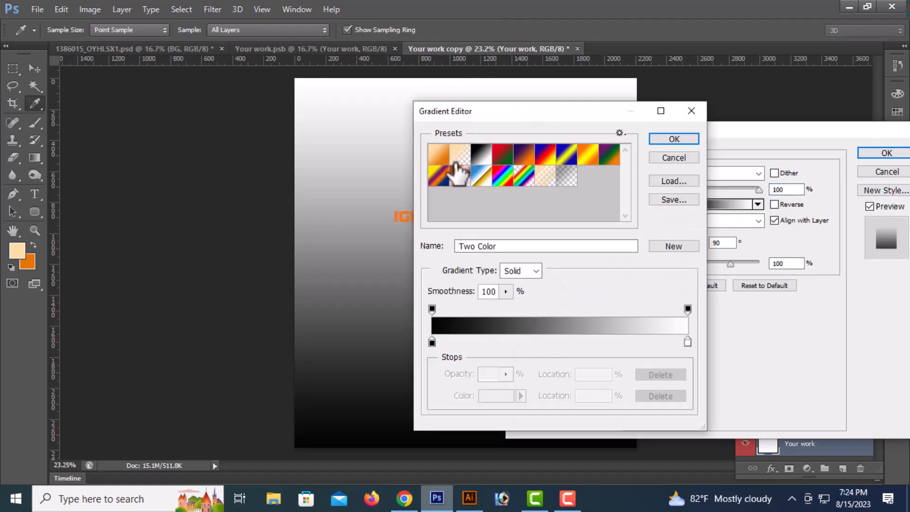
left_click(441, 156)
key("Return")
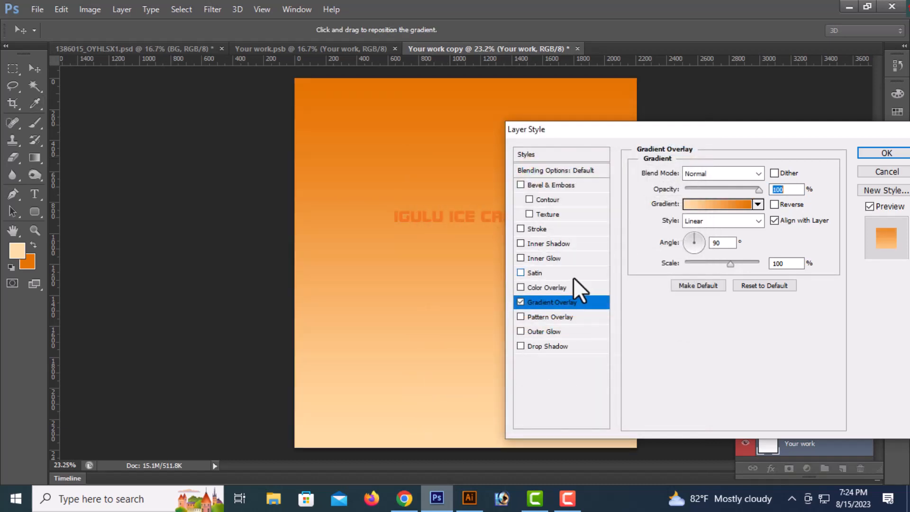
Set the gradient overlay's style to Radial and its scale to 150%, and apply it to the background
left_click(710, 222)
left_click(696, 249)
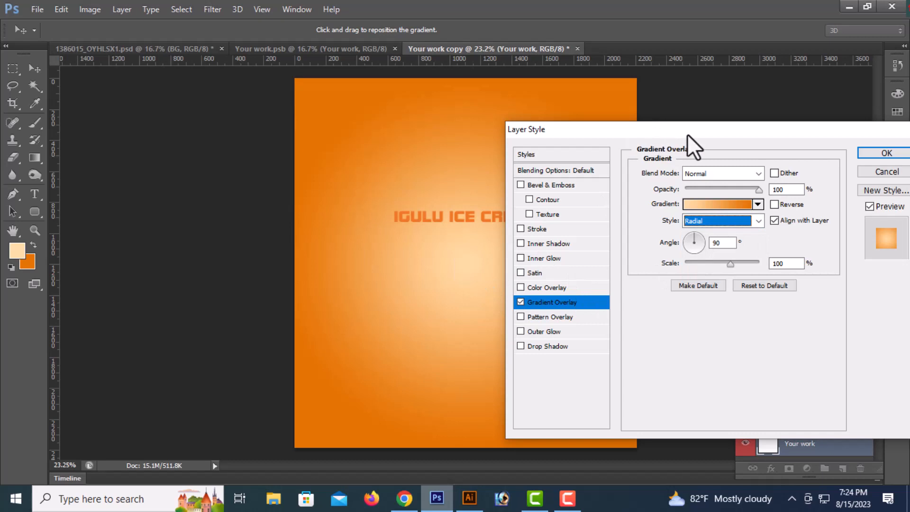
left_click_drag(688, 135, 781, 114)
key("ctrl+minus")
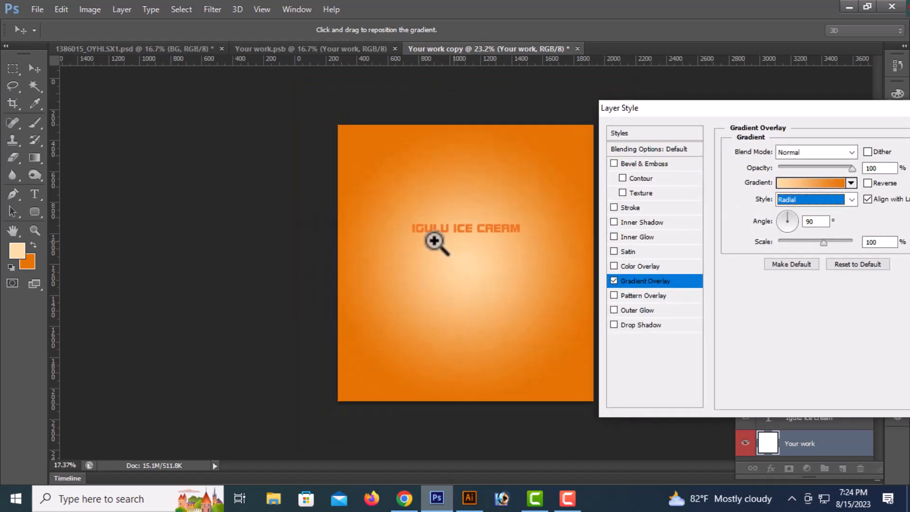
key("ctrl+minus")
left_click_drag(831, 243, 866, 245)
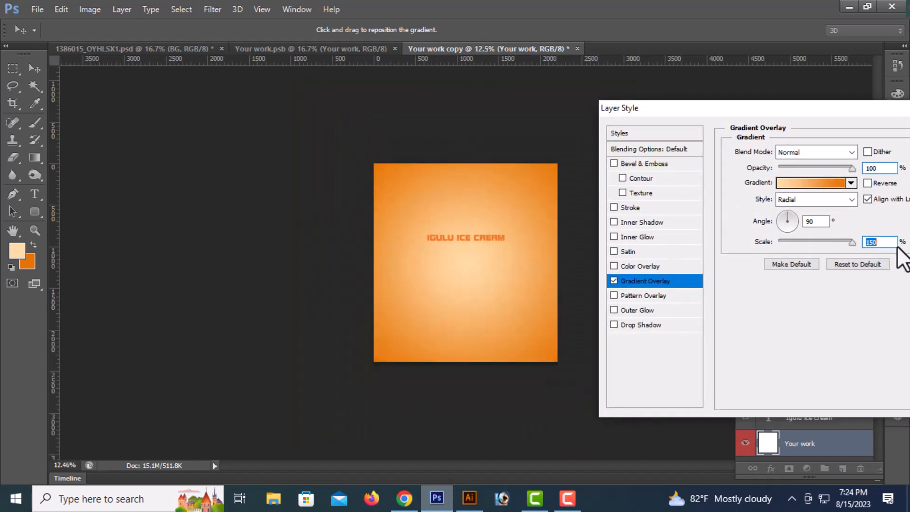
key("Return")
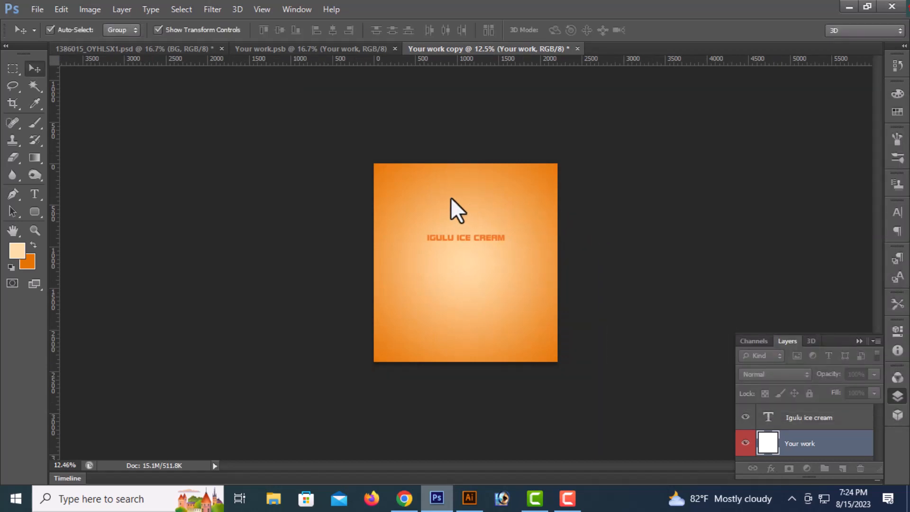
left_click(493, 238, "ctrl")
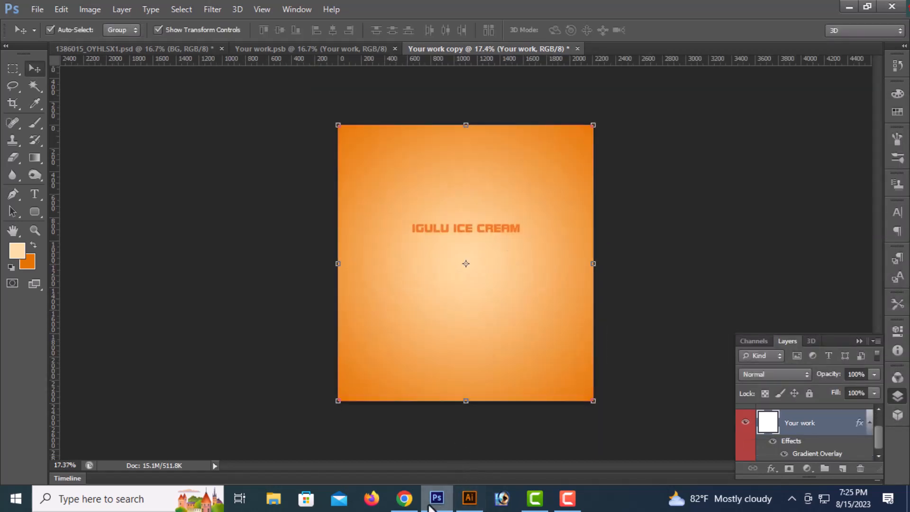
Copy the chocolate popsicle image from the stick ice cream search results in Chrome and paste it into the Photoshop poster
left_click(430, 507)
right_click(735, 290)
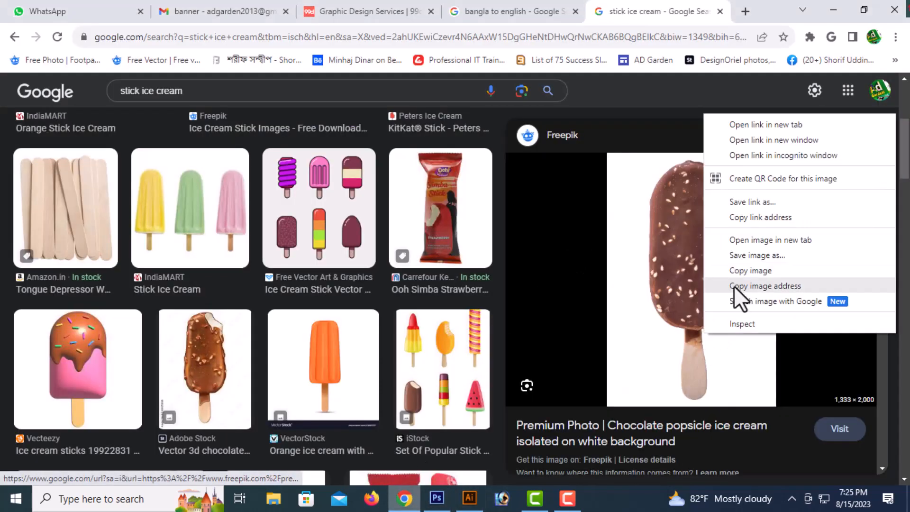
left_click(731, 271)
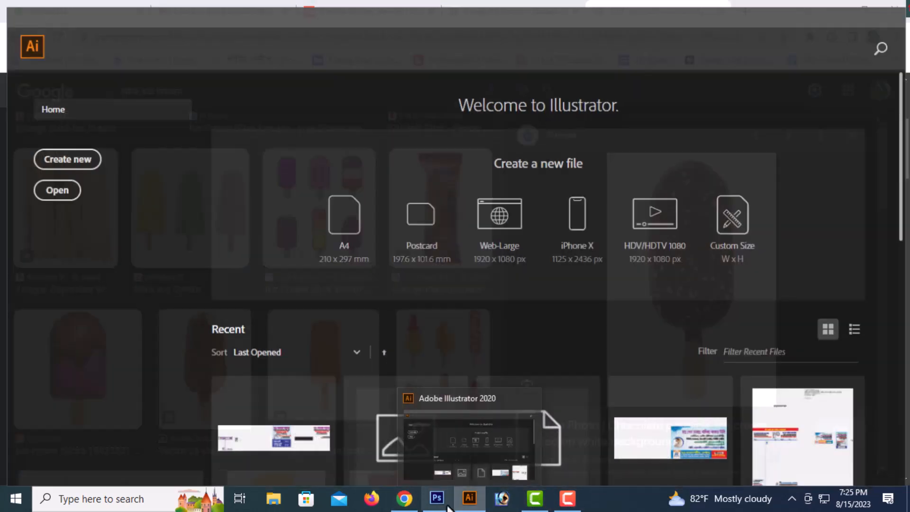
left_click(437, 497)
key("ctrl+v")
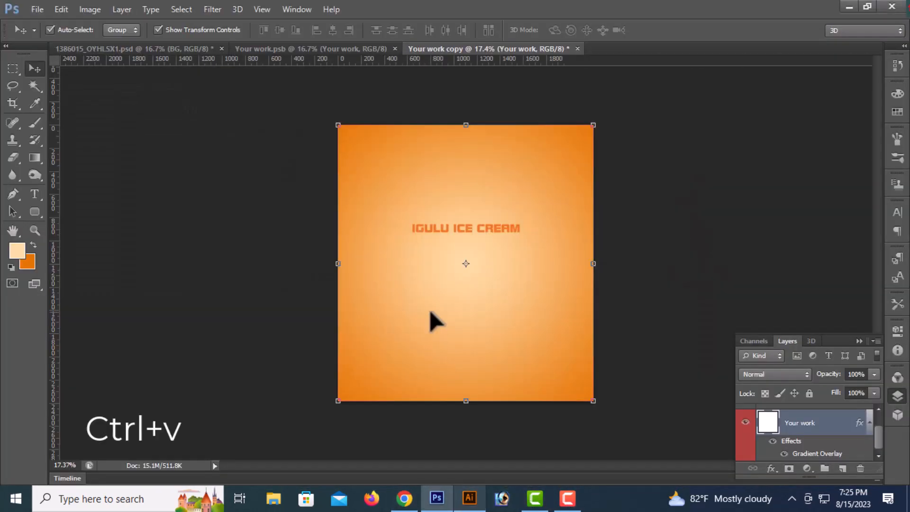
left_click_drag(471, 292, 494, 325)
Remove the white background around the pasted popsicle with the Magic Wand and clear the selection
left_click(43, 88)
left_click(406, 145)
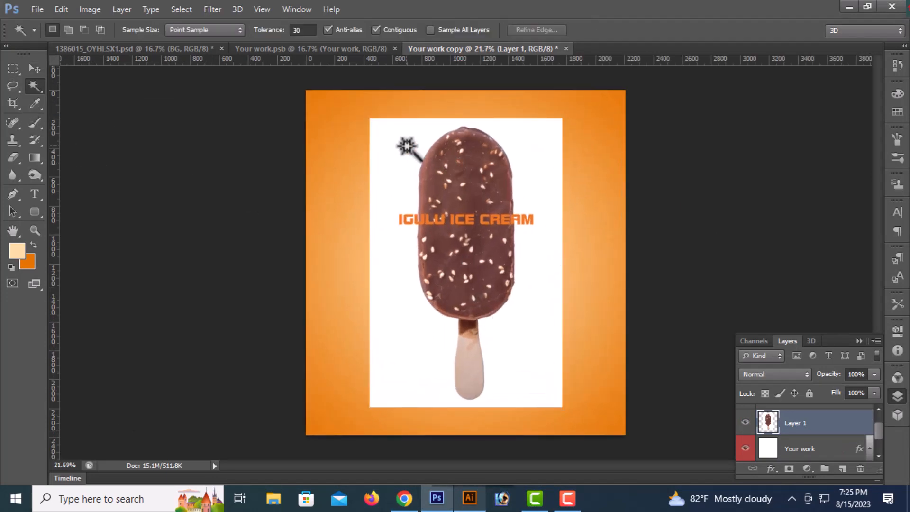
key("Delete")
key("ctrl+d")
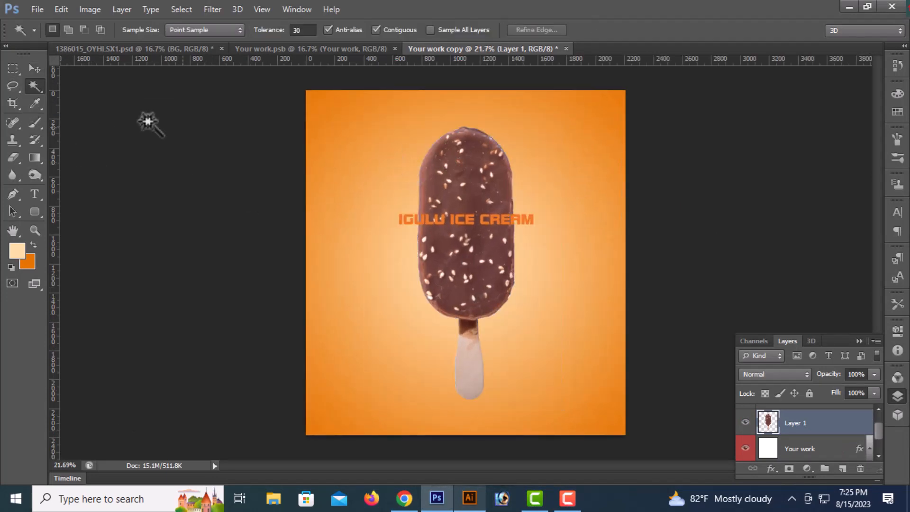
Move the popsicle slightly down and rotate it a little clockwise
left_click(35, 70)
left_click_drag(479, 293, 479, 316)
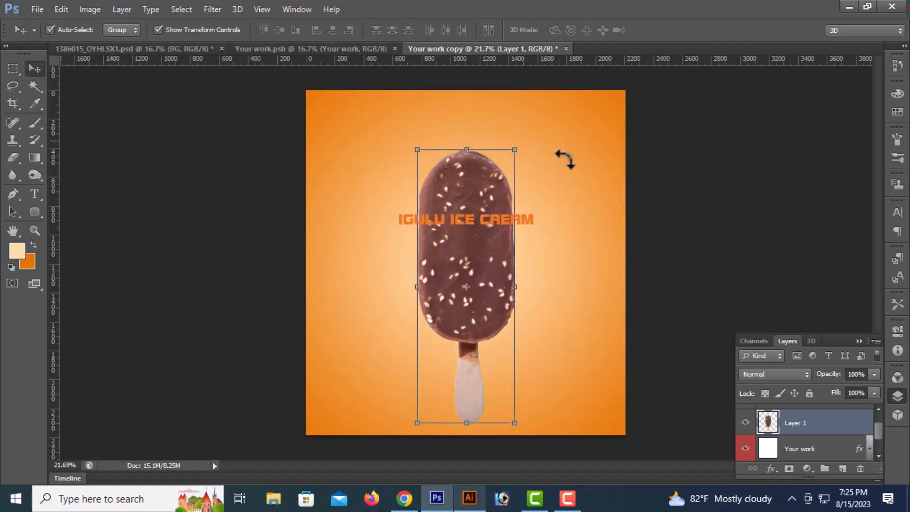
mouse_move(564, 159)
left_mouse_down()
mouse_move(555, 138)
mouse_move(555, 146)
left_mouse_up()
double_click(490, 264)
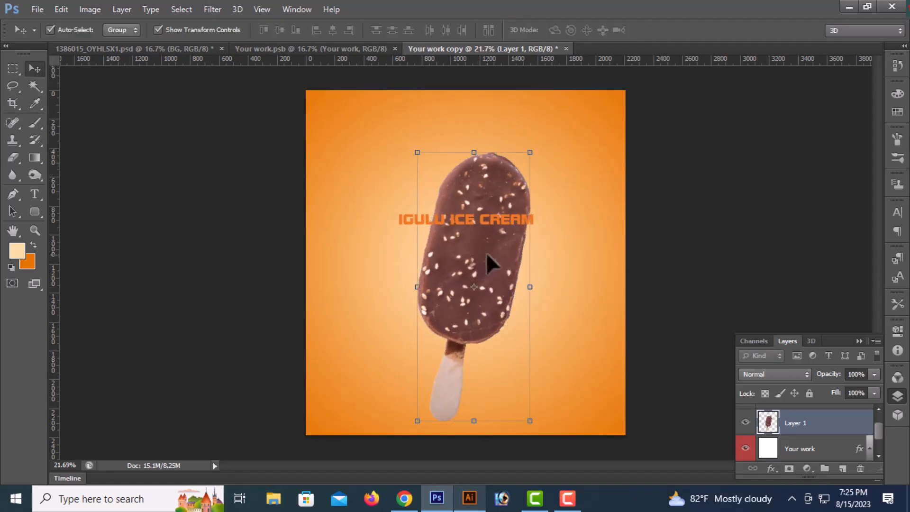
Duplicate the popsicle to its left and flip the copy horizontally
left_click_drag(469, 253, 429, 253)
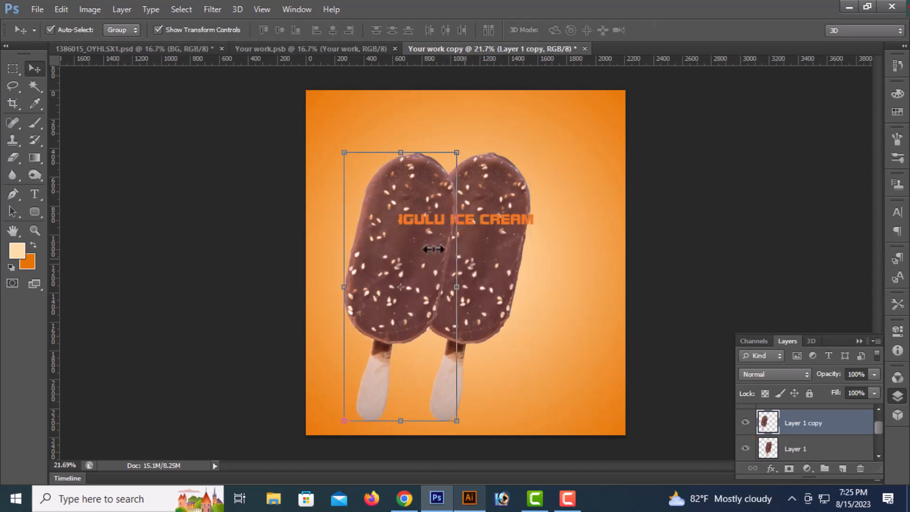
key("ctrl+t")
right_click(479, 358)
left_click(485, 342)
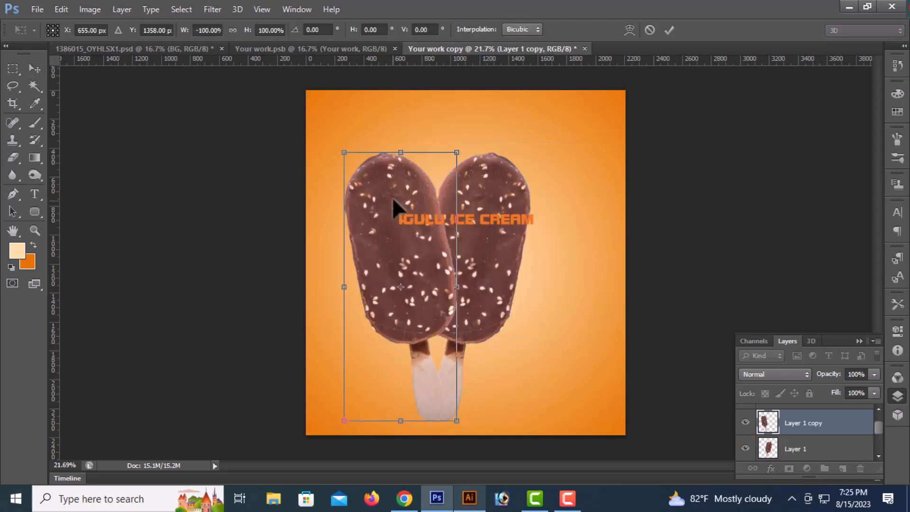
Shrink the flipped popsicle, and scale both popsicles together to about 70% beneath the IGULU ICE CREAM text
left_click_drag(344, 152, 362, 193)
left_click(501, 183, "shift")
left_click_drag(505, 183, 525, 187)
left_click_drag(382, 152, 407, 192)
left_click_drag(516, 277, 508, 309)
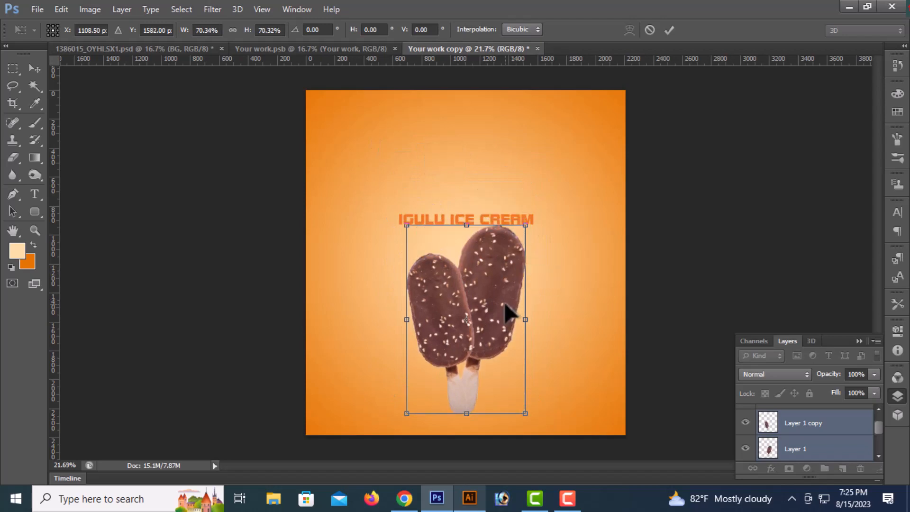
key("Return")
Nudge both popsicles down a little, away from the title text
key("shift+Down")
key("shift+Down")
key("shift+Down")
key("shift+Down")
key("shift+Down")
key("shift+Down")
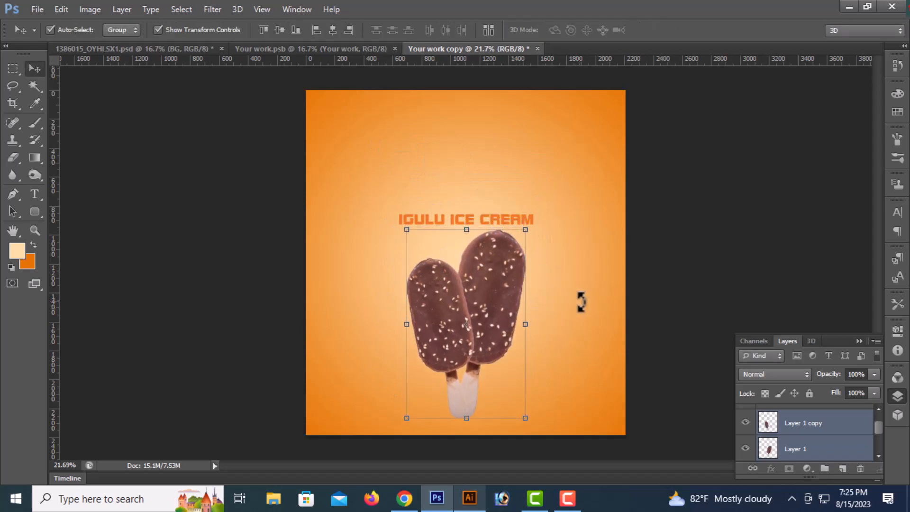
Draw a peach rectangle directly above the background layer, covering the left half of the canvas behind the popsicles
left_click(584, 327)
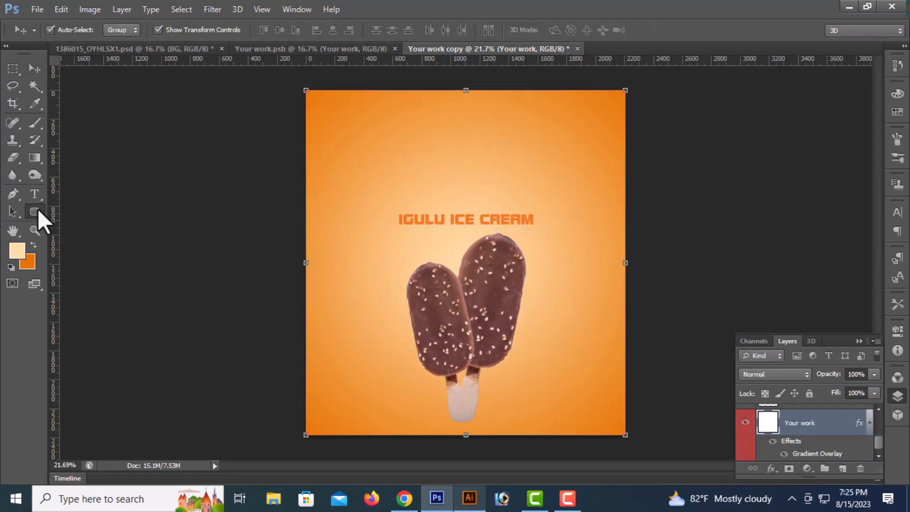
left_click(51, 209)
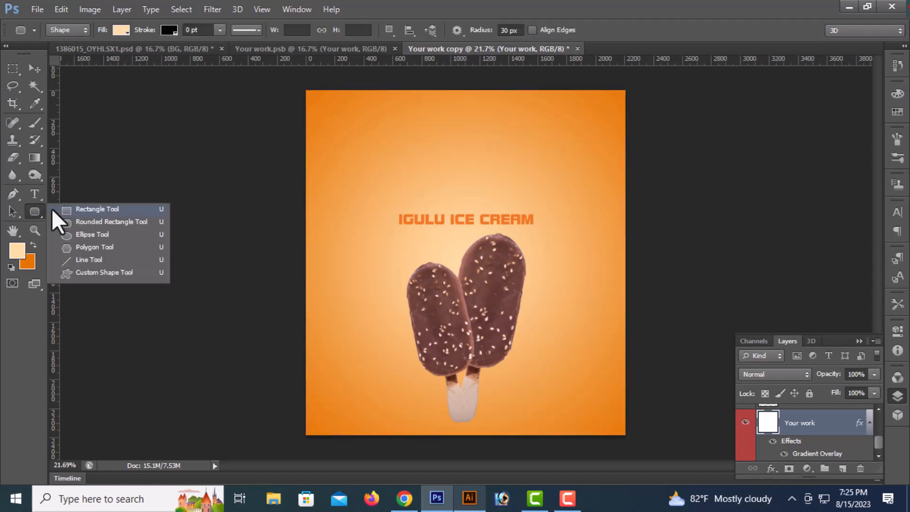
left_click(92, 209)
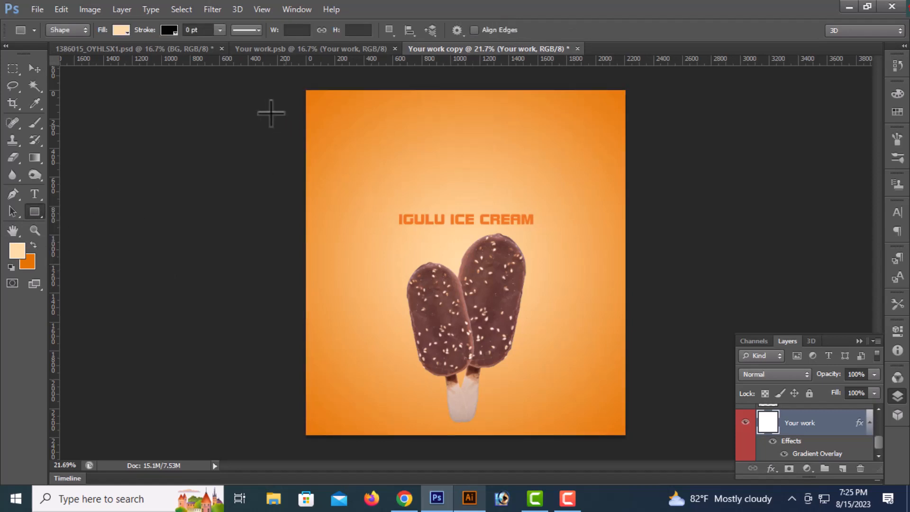
left_click_drag(265, 86, 466, 451)
left_click(35, 72)
left_click(558, 193)
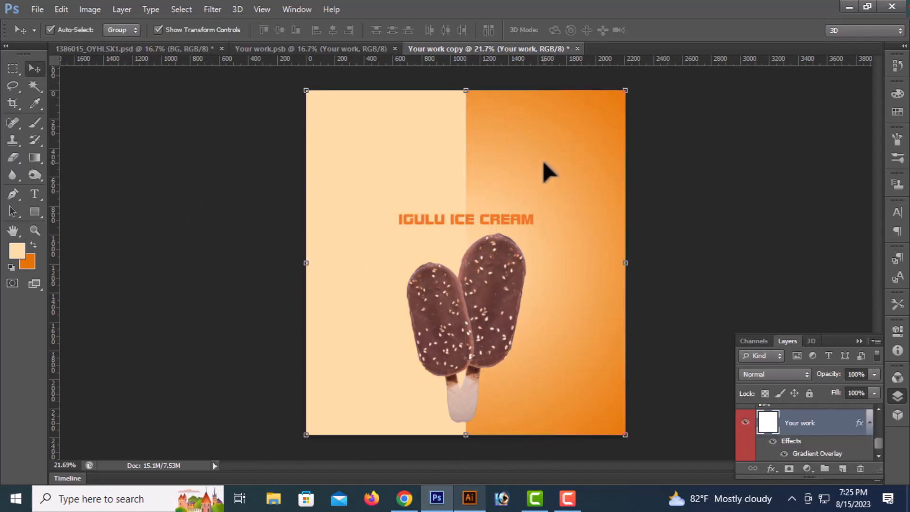
Lower the peach rectangle's opacity to 54% and select the background layer again
left_click(443, 170)
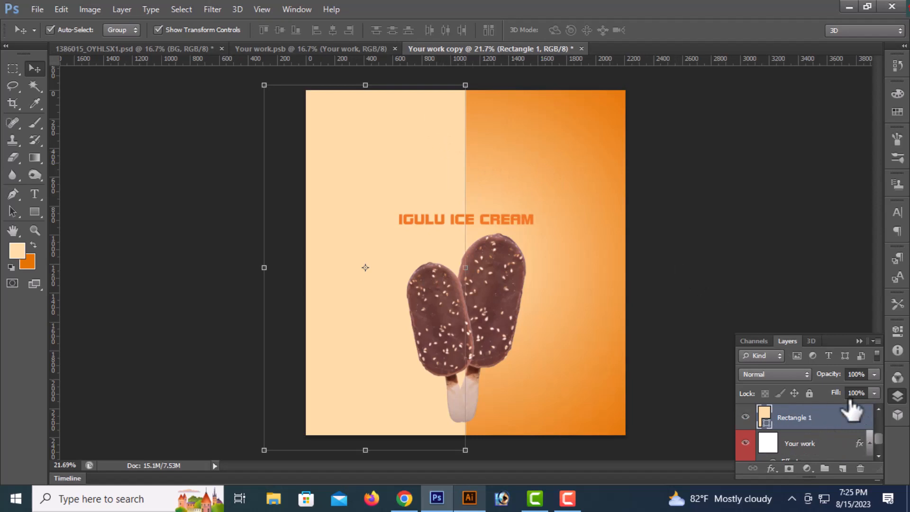
left_click(828, 388)
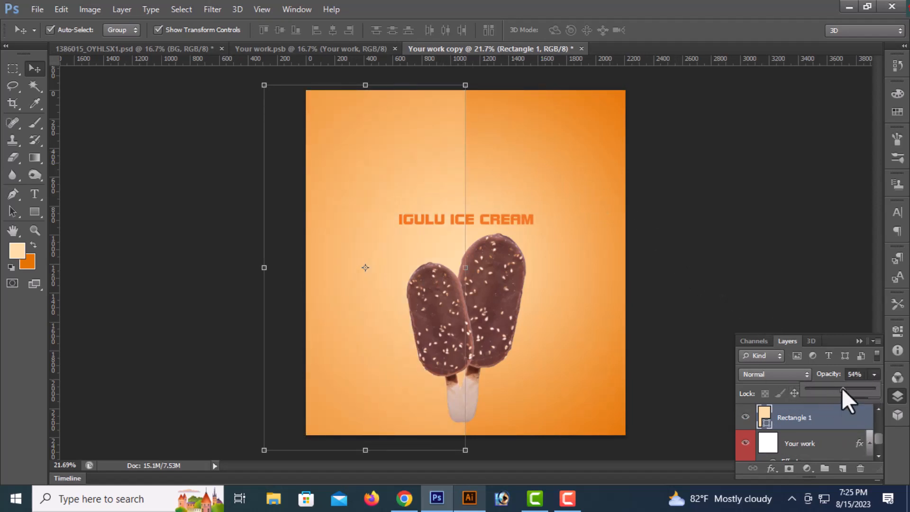
left_click(842, 388)
left_click(595, 180)
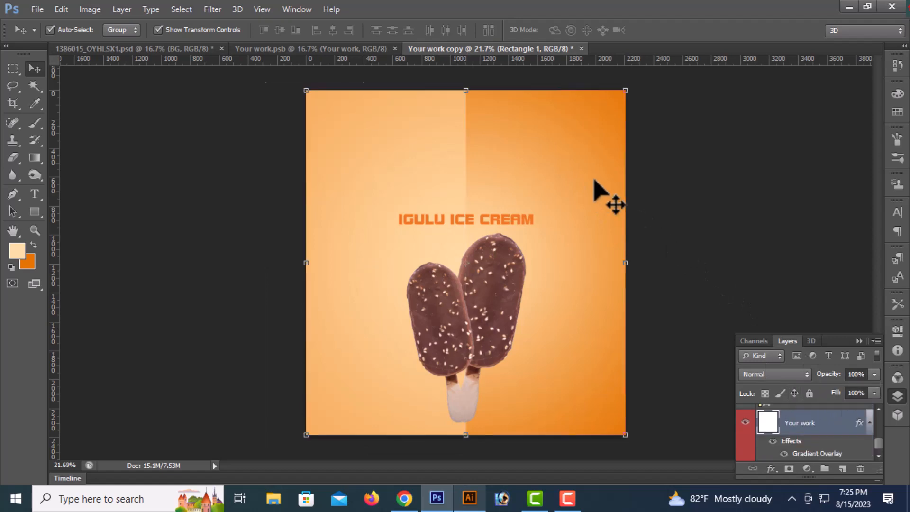
left_click(34, 212)
left_click_drag(251, 376, 410, 401)
key("ctrl+z")
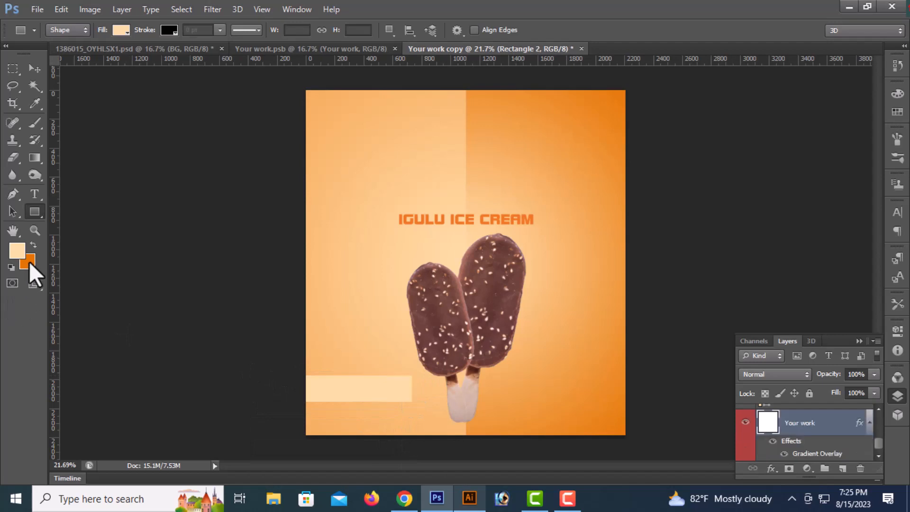
Draw an orange rectangle of 949 × 126 px across the canvas's left edge near the bottom, behind the peach panel
left_click_drag(264, 402, 401, 420)
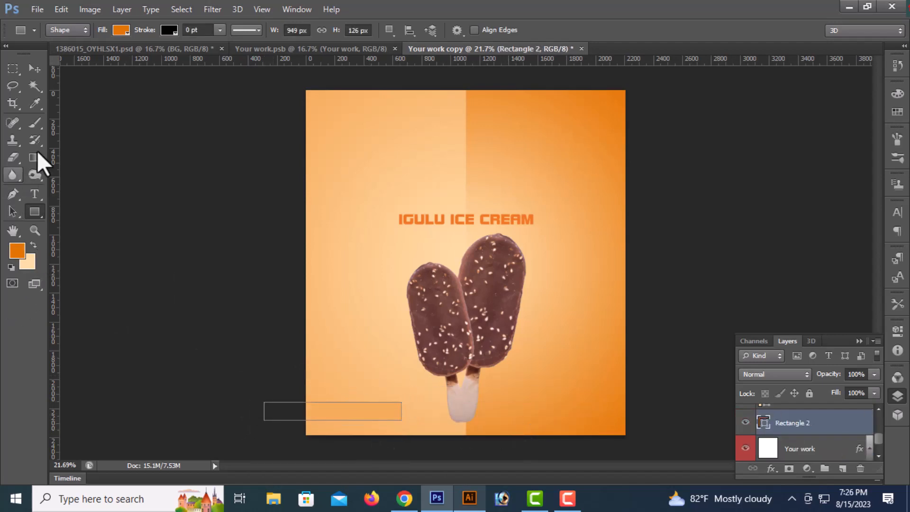
left_click(33, 78)
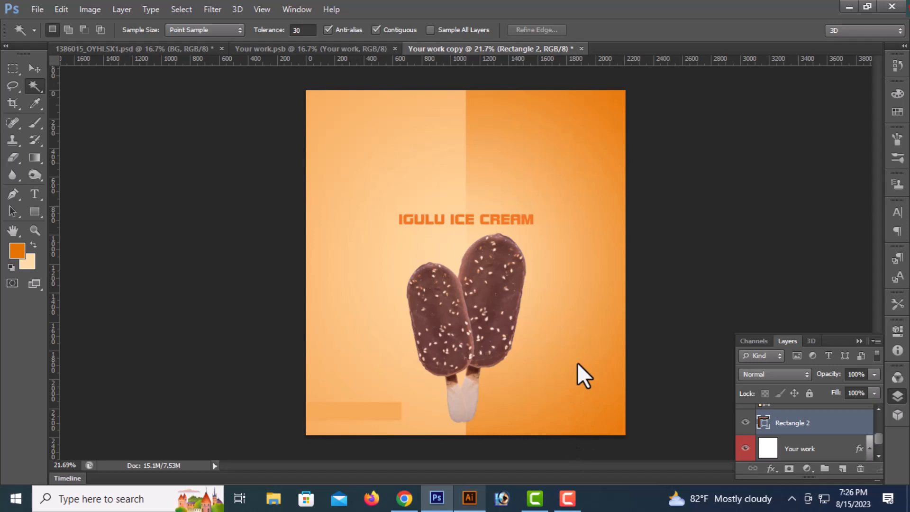
key("alt+bracketleft")
key("v")
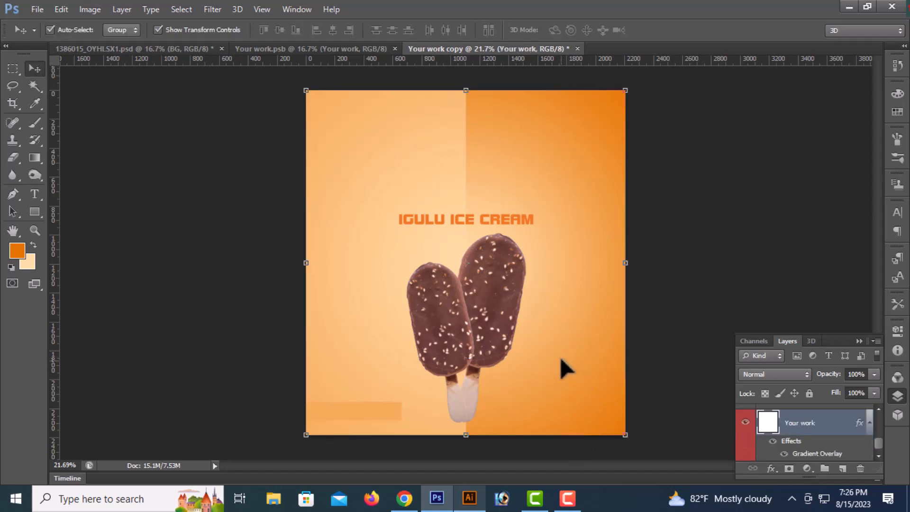
Move the orange rectangle to the canvas's bottom-left corner and bring it in front of the translucent peach panel
right_click(395, 412)
left_click(434, 435)
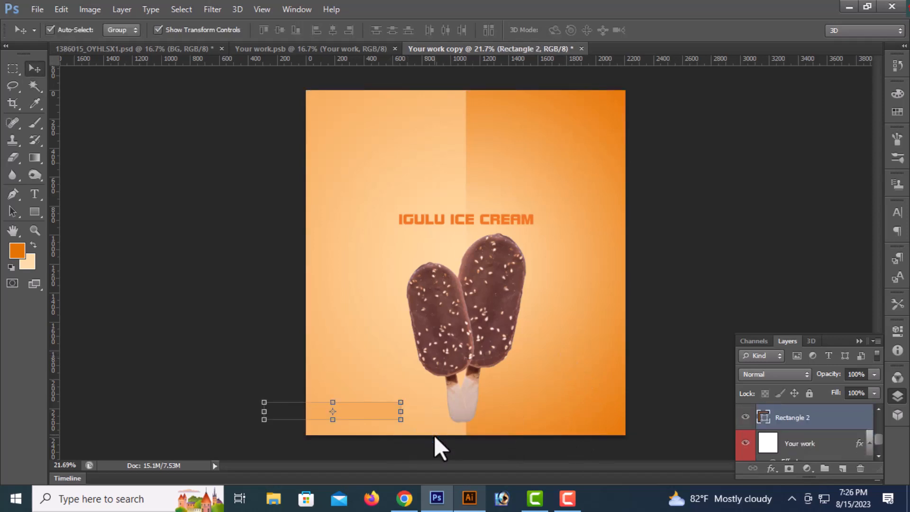
left_click_drag(386, 411, 371, 436)
left_click(576, 420)
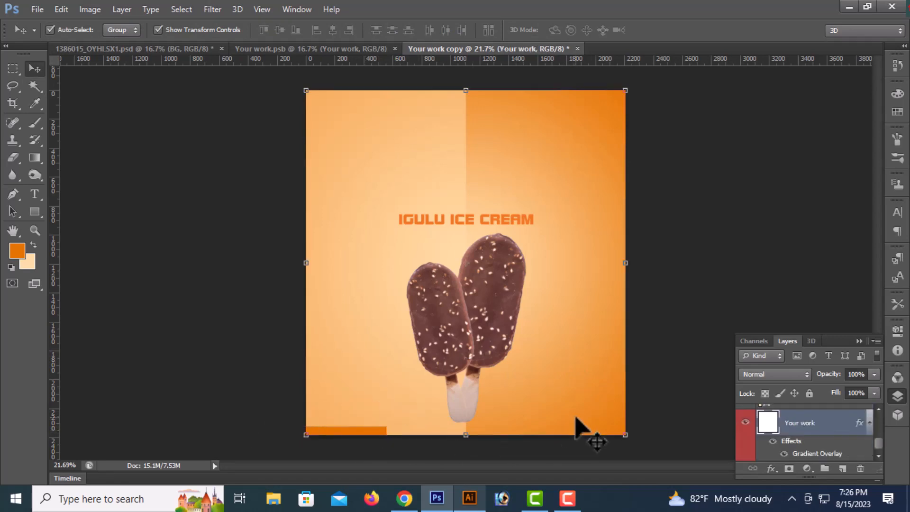
Move the IGULU ICE CREAM title higher above the popsicles, keeping it horizontally centred on the canvas
left_click(444, 219)
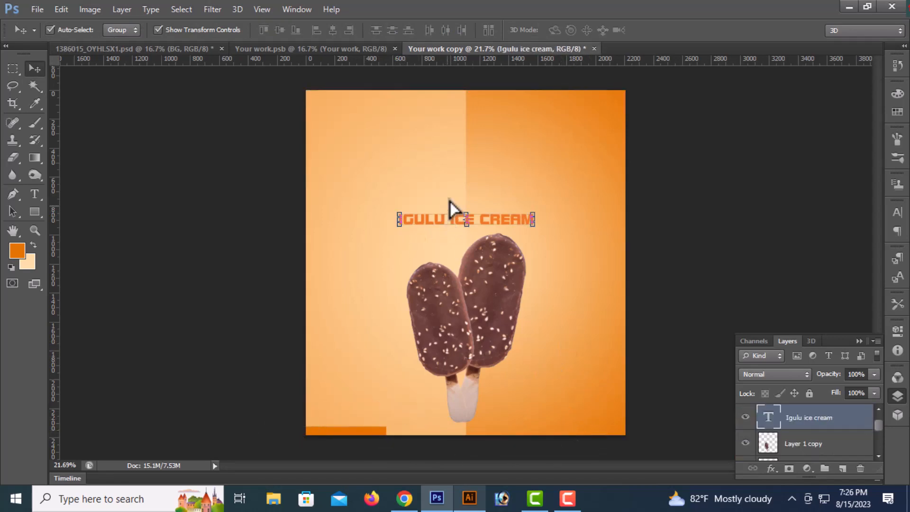
left_click_drag(450, 189, 466, 198)
key("Return")
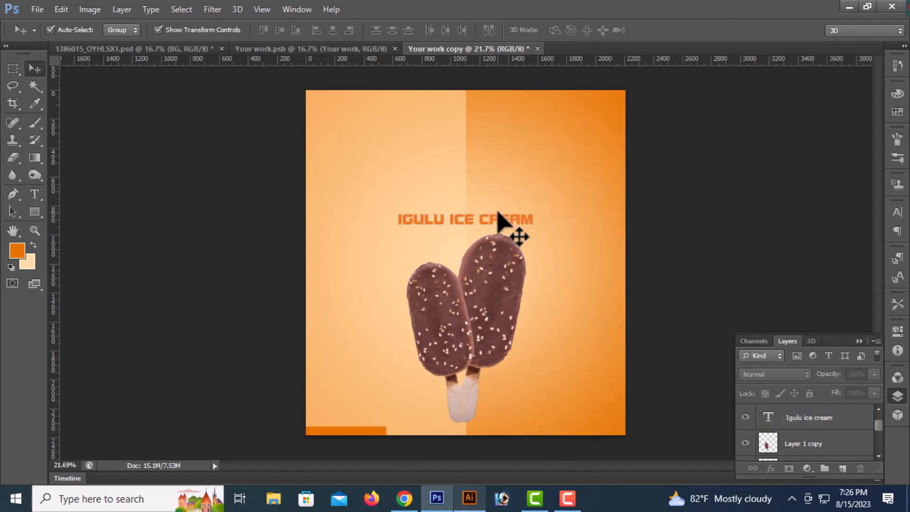
left_click(497, 212)
left_click(491, 220)
left_click_drag(493, 220, 502, 167)
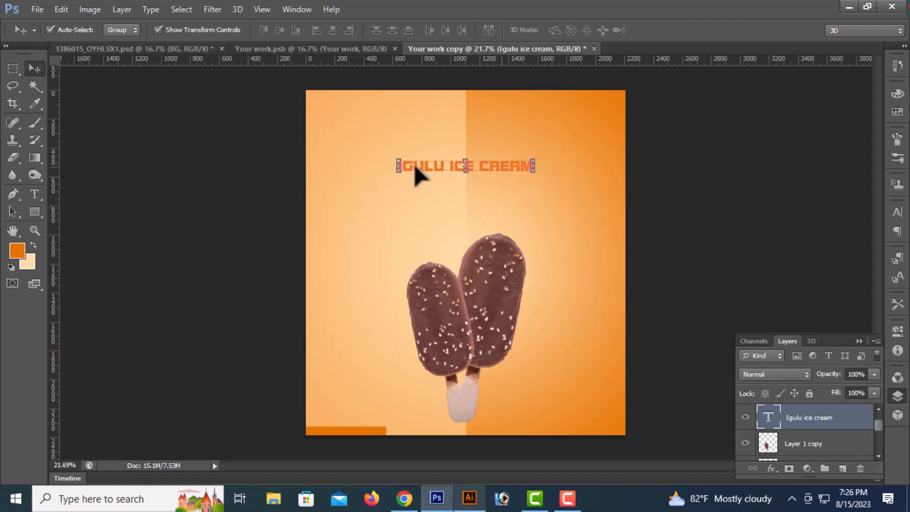
Break the title into two lines after IGULU and remove the space so the second line reads ICECREAM
double_click(453, 169)
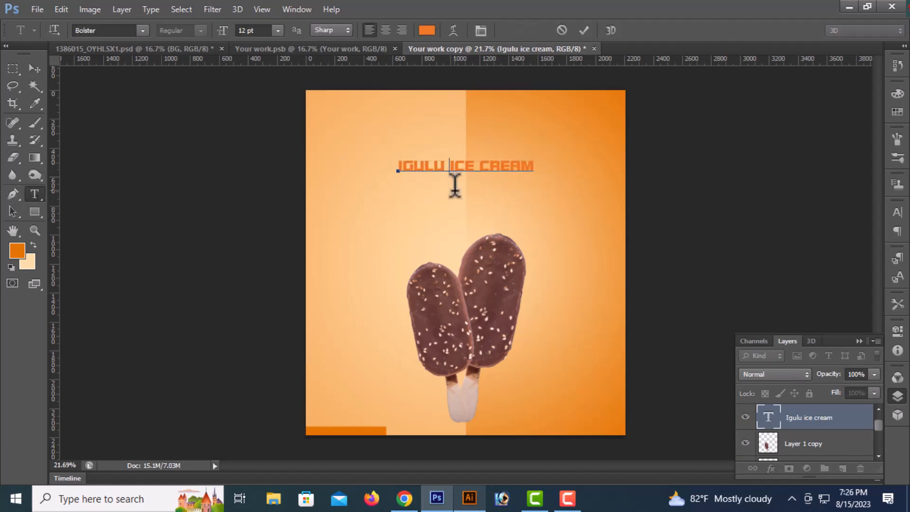
left_click(429, 182)
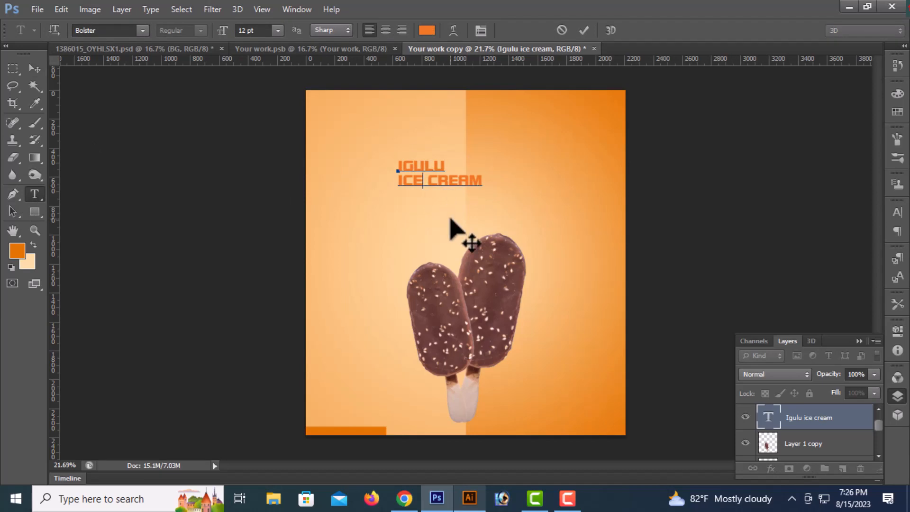
key("BackSpace")
left_click(37, 70)
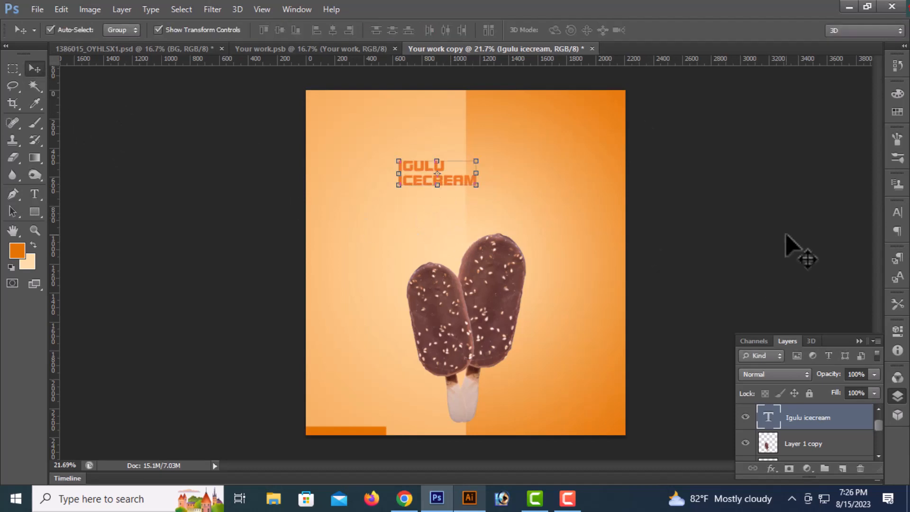
Centre-align the two title lines and move the text block to the canvas's horizontal centre above the popsicles
left_click(897, 213)
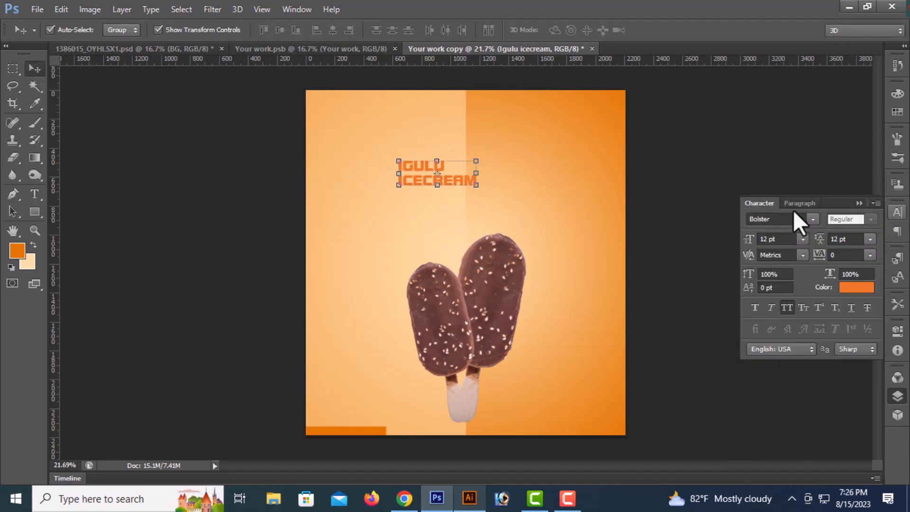
left_click(801, 203)
left_click(774, 220)
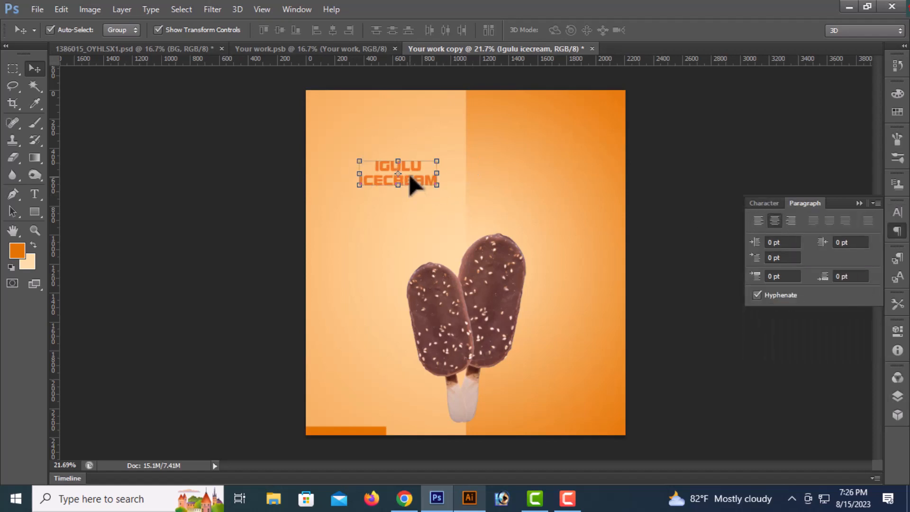
left_click_drag(412, 180, 477, 182)
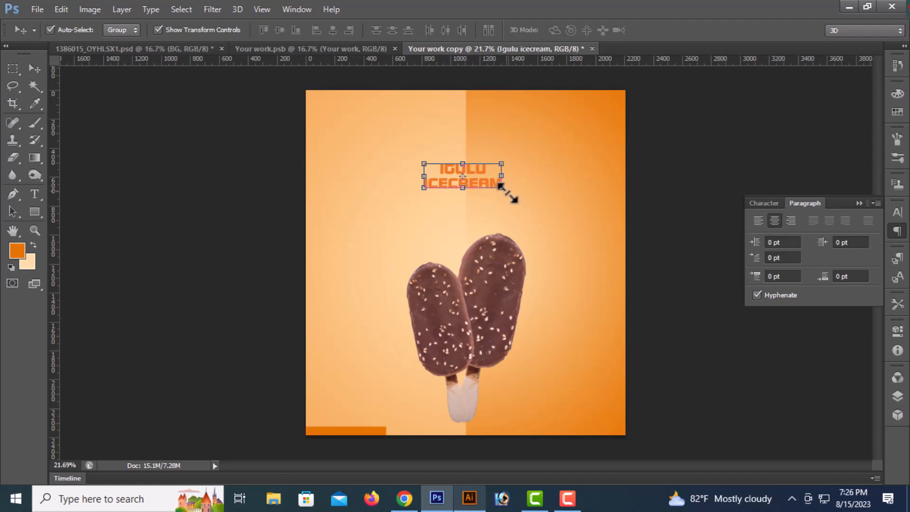
Scale the title up proportionally from its centre to about 31.71 pt so it spans wider than both popsicles
left_click(509, 195)
left_click_drag(510, 196, 576, 207)
key("Return")
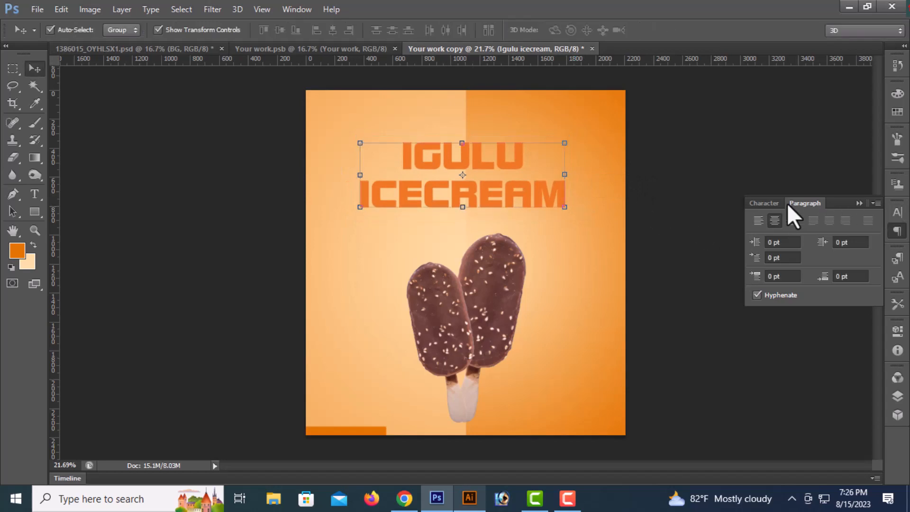
Set the title's text colour to dark brown #8e4715
left_click(897, 212)
left_click(845, 287)
left_click(559, 288)
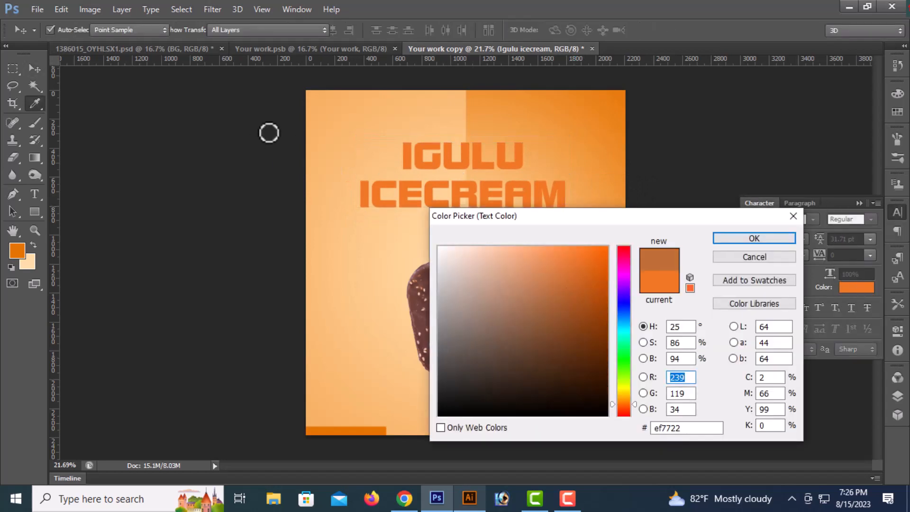
key("Return")
left_click(849, 288)
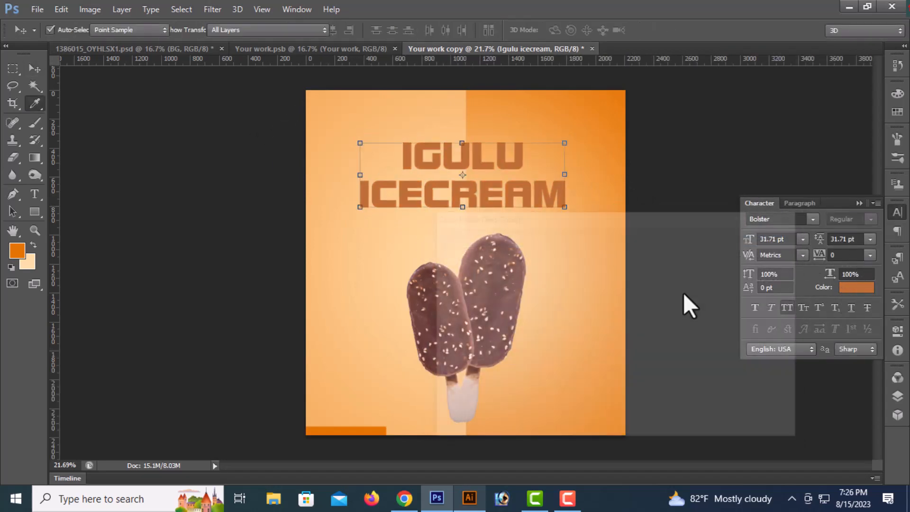
left_click_drag(519, 294, 407, 204)
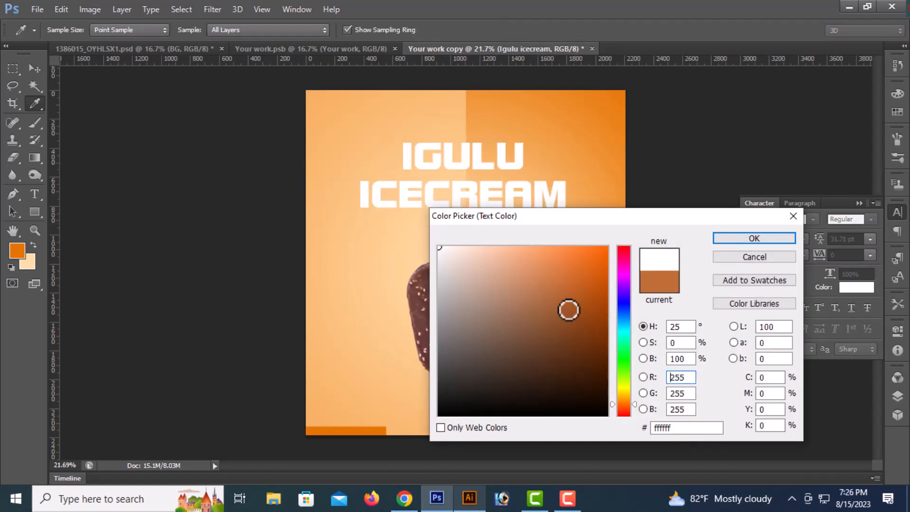
left_click(550, 301)
left_click(584, 322)
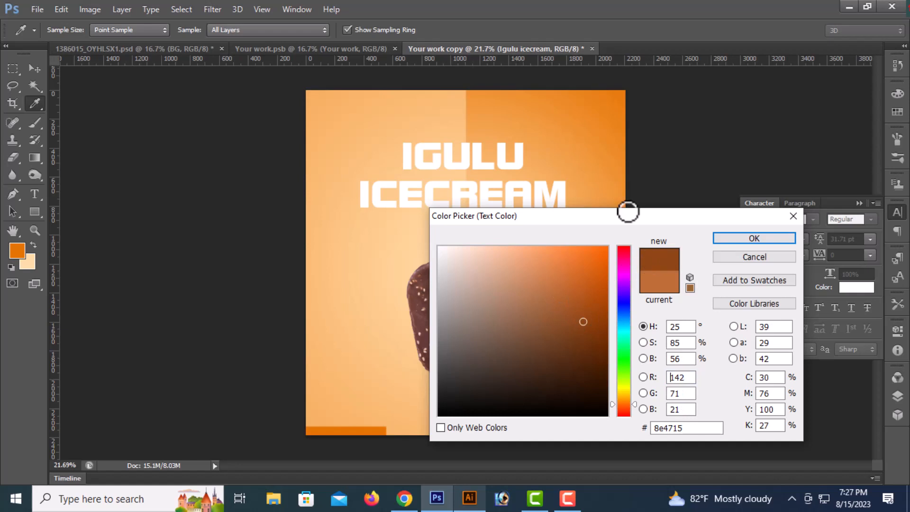
left_click(740, 238)
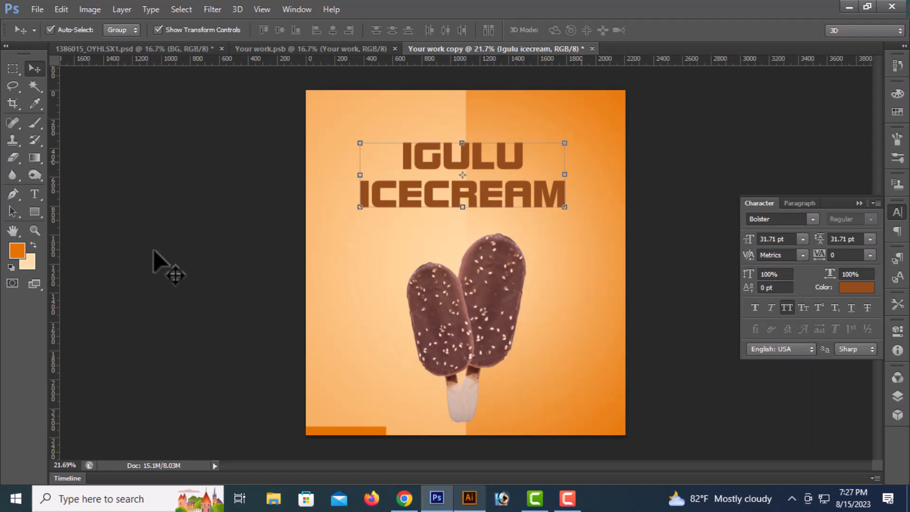
Draw a tall, narrow orange bar with rounded ends left of the title and popsicles, directly above the background layer
left_click(34, 212)
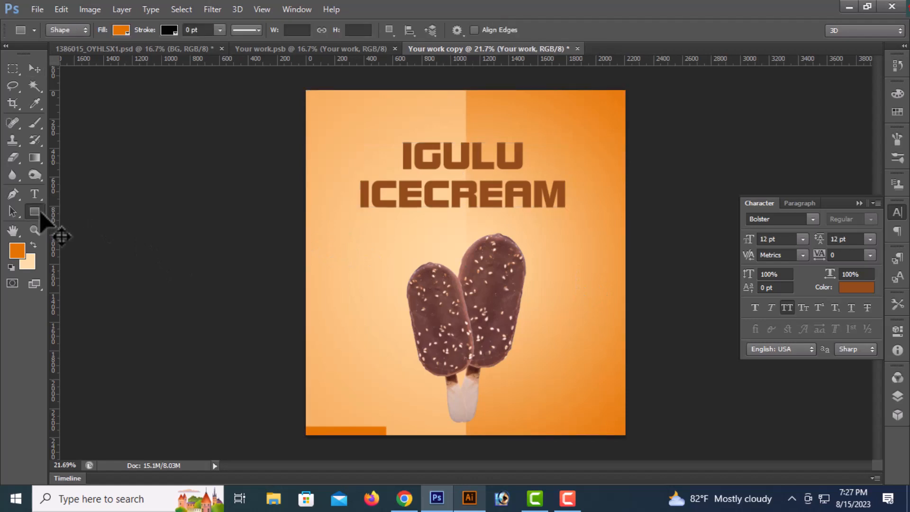
left_click(95, 222)
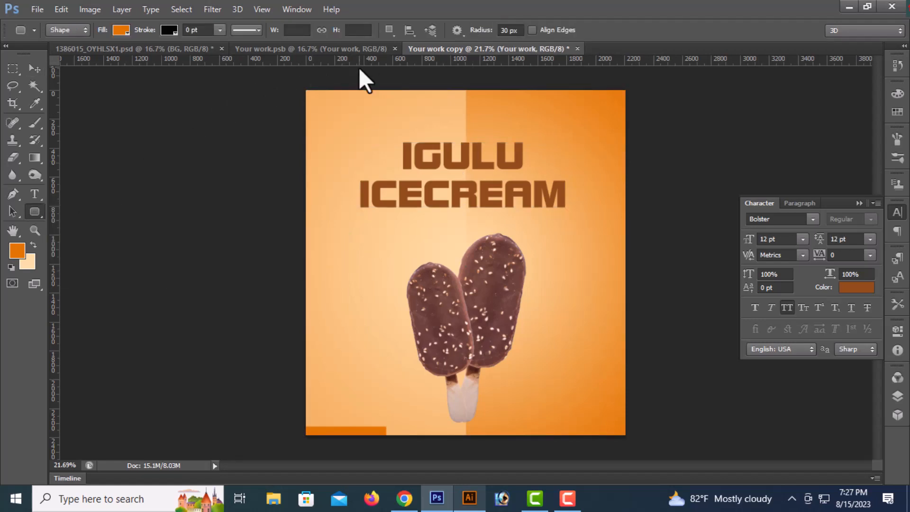
left_click_drag(348, 232, 366, 348)
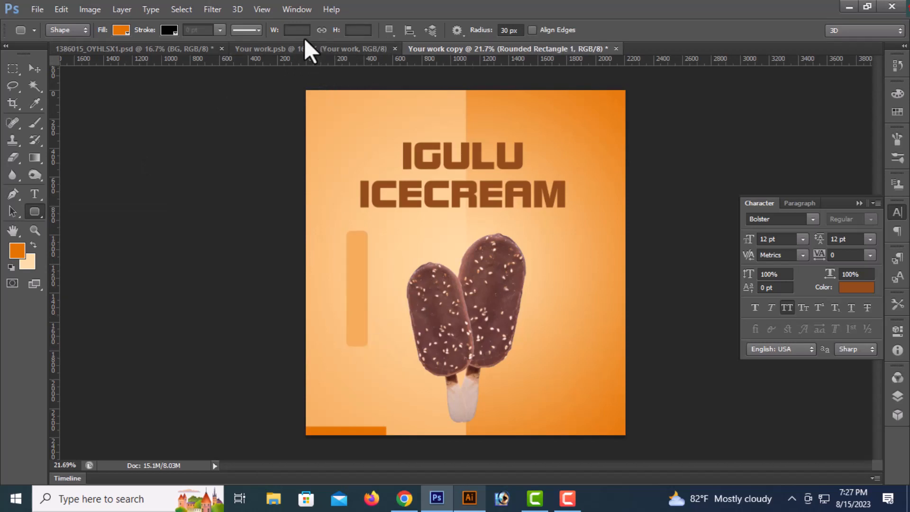
key("ctrl+z")
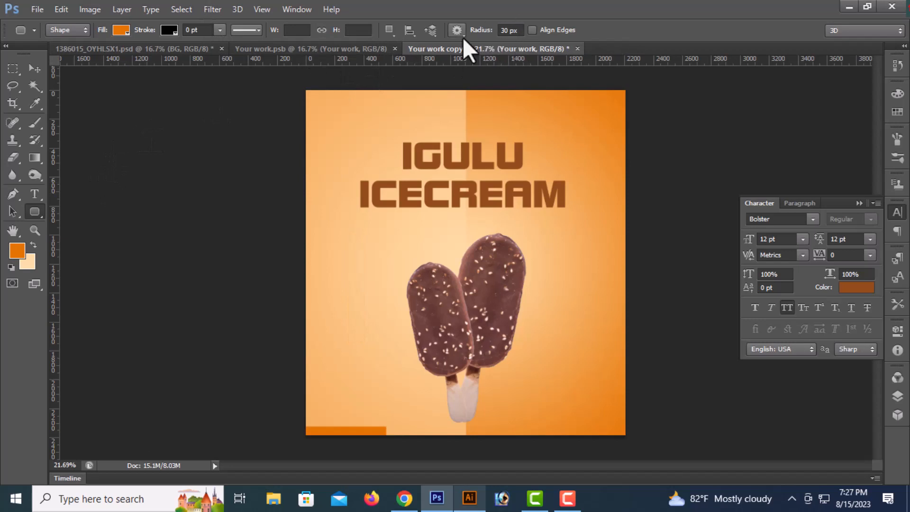
left_click(501, 31)
key("Return")
left_click_drag(340, 137, 337, 353)
Select the rounded bar, bring it to the front and move it slightly down and toward the canvas's left edge
left_click(34, 68)
key("Return")
key("ctrl+z")
right_click(346, 287)
left_click(368, 309)
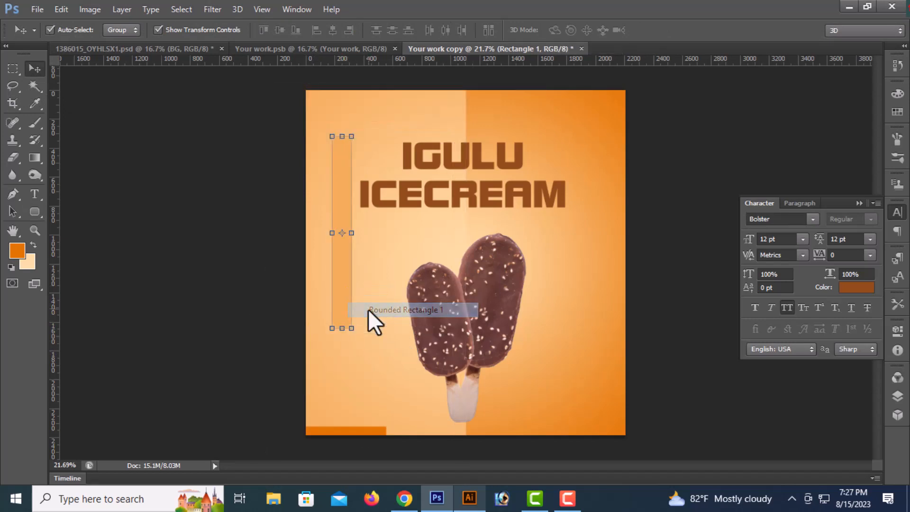
key("ctrl+shift+bracketright")
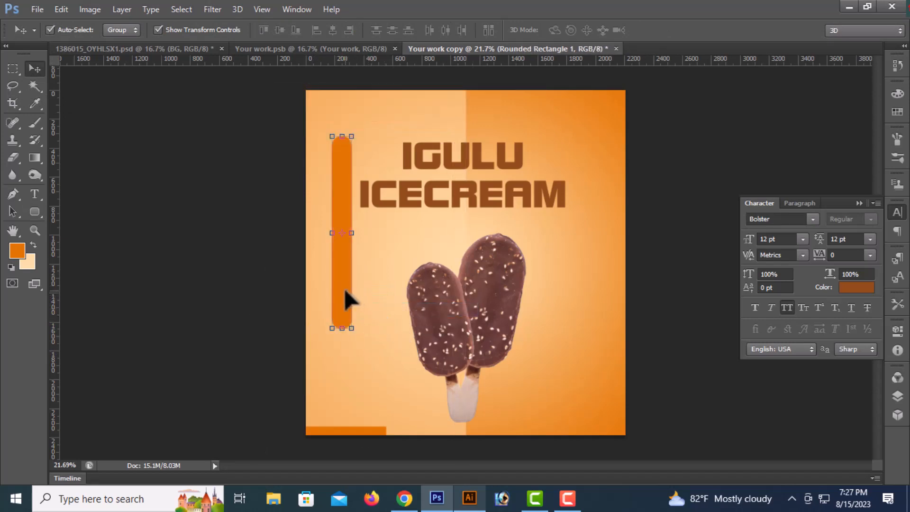
left_click_drag(346, 291, 338, 316)
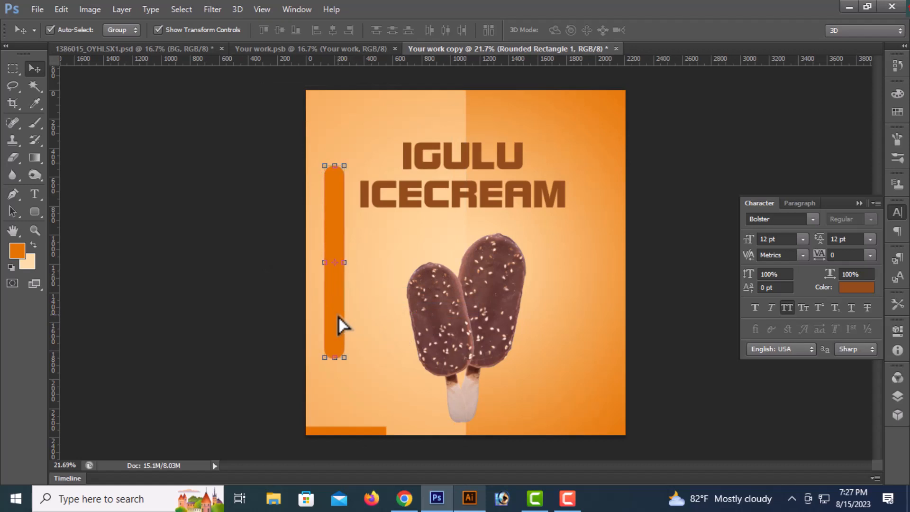
Send the rounded bar behind the translucent peach panel, directly above the background layer, and select the background
key("ctrl+bracketleft")
key("ctrl+bracketleft")
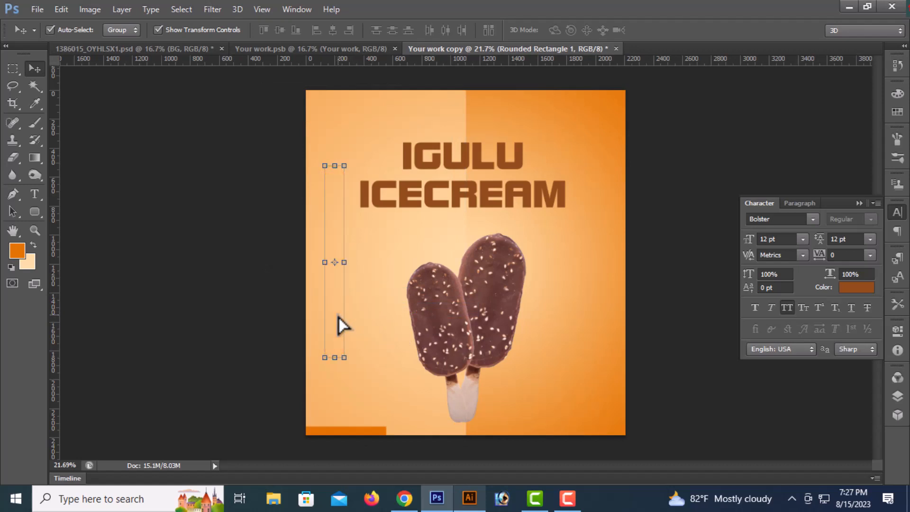
key("ctrl+bracketright")
left_click(557, 293)
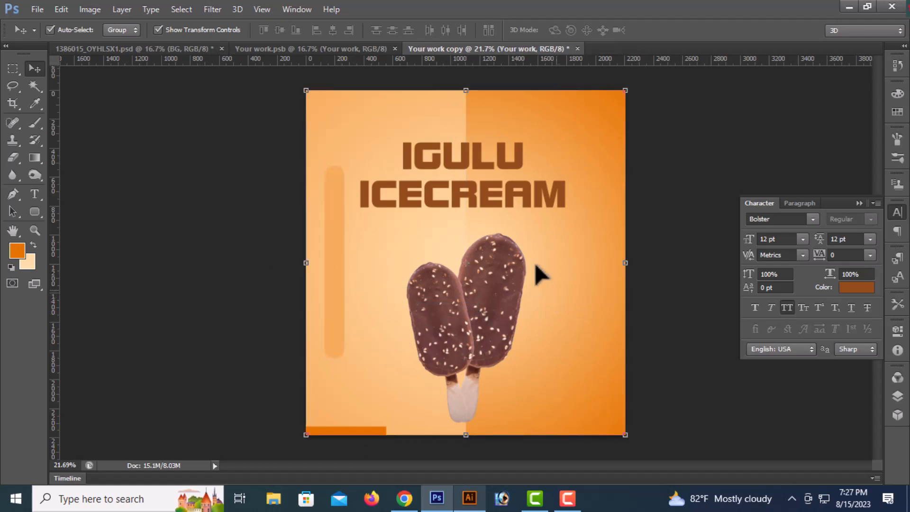
Duplicate the rounded bar and place the copy near the canvas's bottom-right corner, running past the bottom edge
left_click_drag(512, 233, 532, 241)
right_click(308, 218)
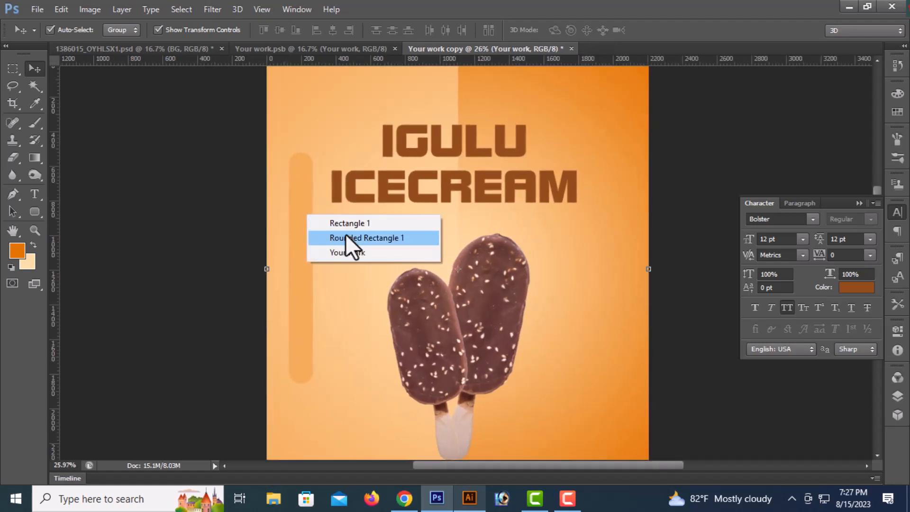
left_click(346, 234)
key("ctrl+j")
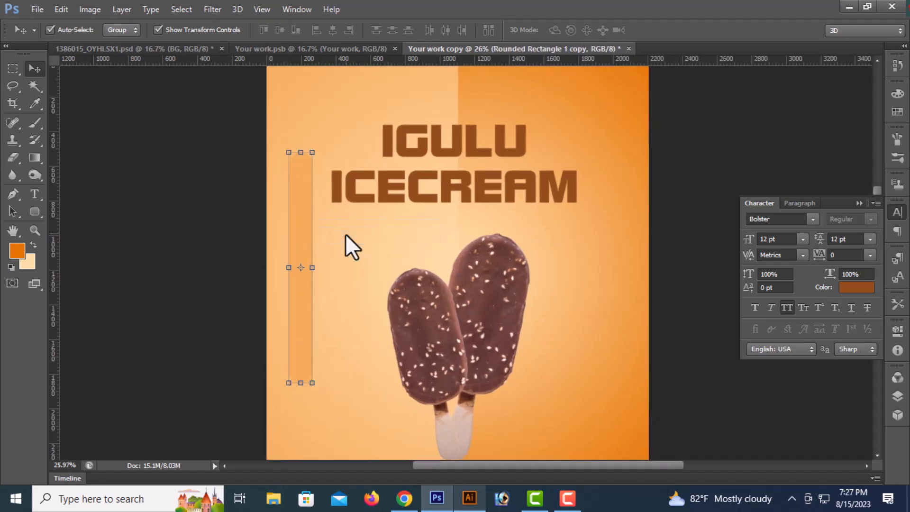
key("ctrl+bracketright")
left_click_drag(306, 227, 593, 174)
left_click_drag(573, 280, 574, 373)
left_click(543, 282)
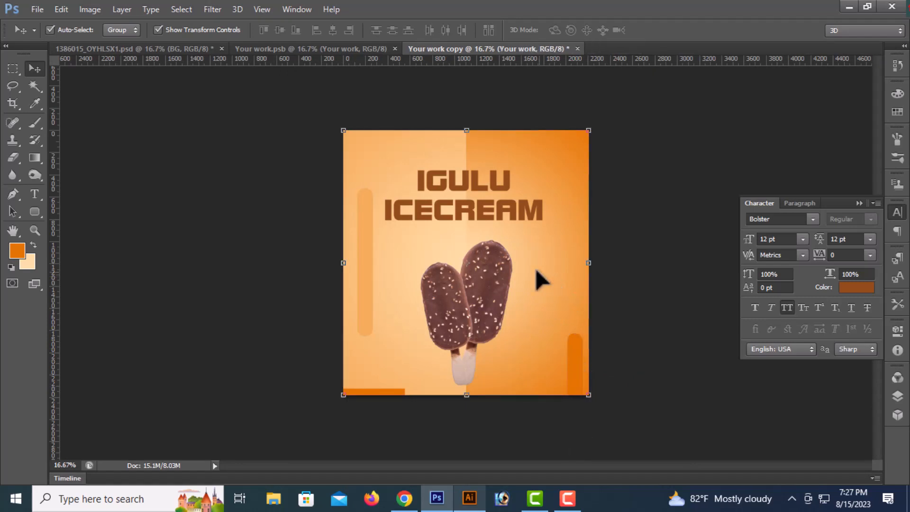
left_click_drag(540, 278, 577, 273)
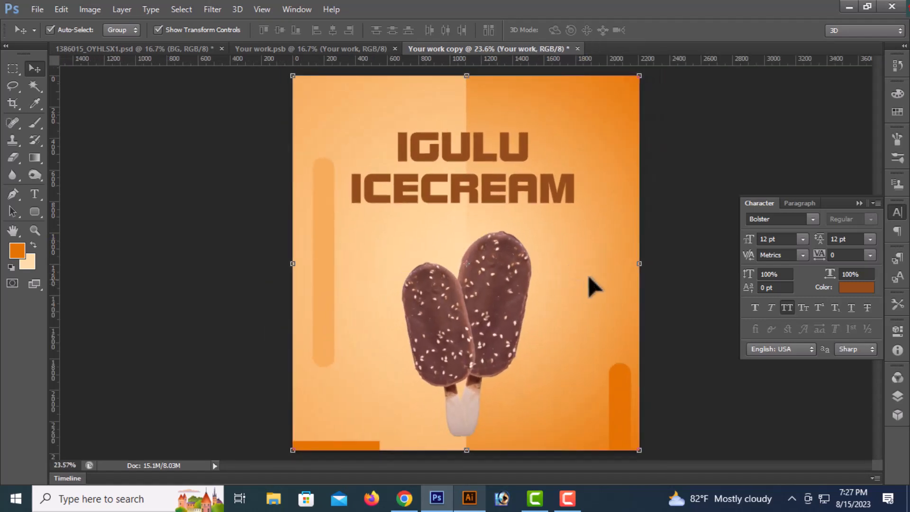
Move both popsicles up slightly toward the title and scale them up a little from their centre
left_click(505, 271)
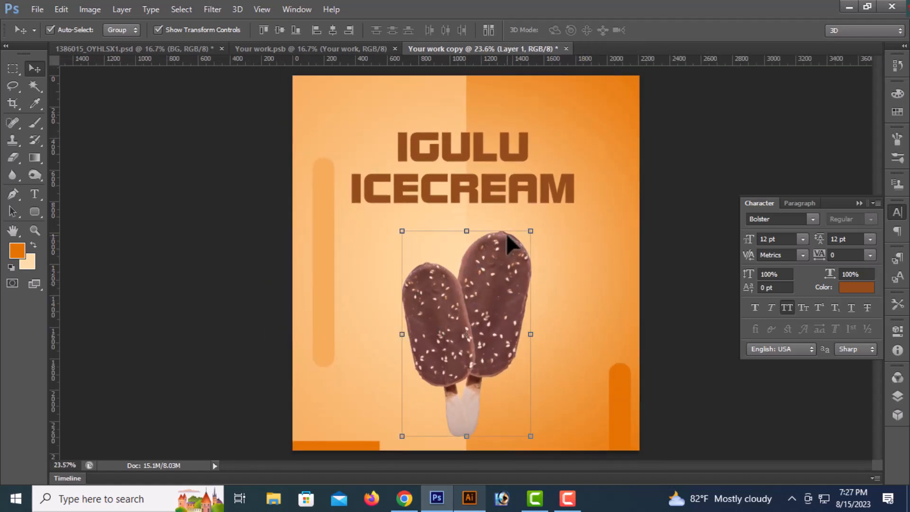
left_click_drag(502, 275, 503, 266)
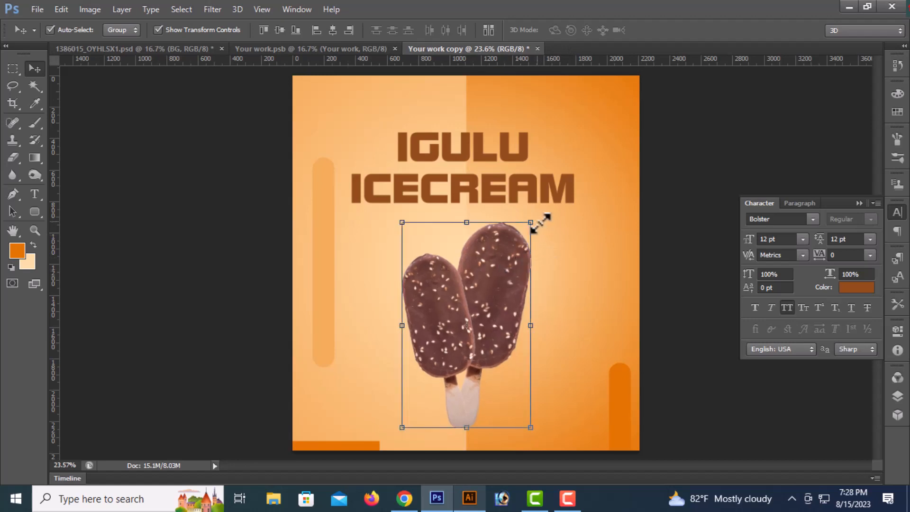
left_click(531, 223)
left_click_drag(536, 222, 538, 219)
key("Return")
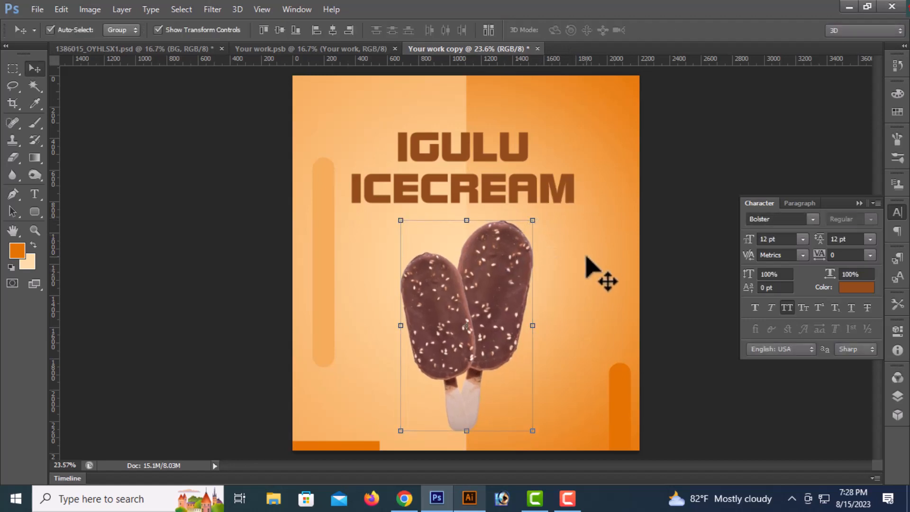
left_click(581, 261)
Switch to Chrome and replace the image search query with "paper pattern"
left_click(404, 498)
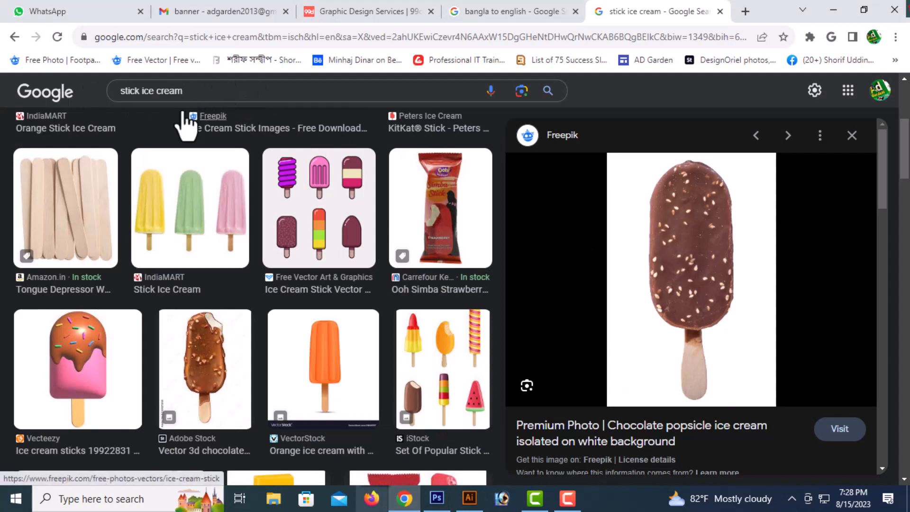
triple_click(197, 99)
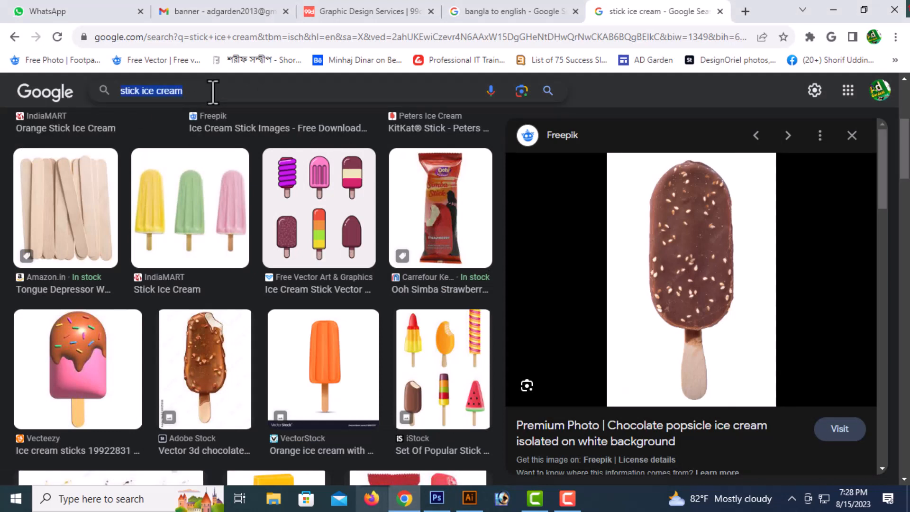
type("paper")
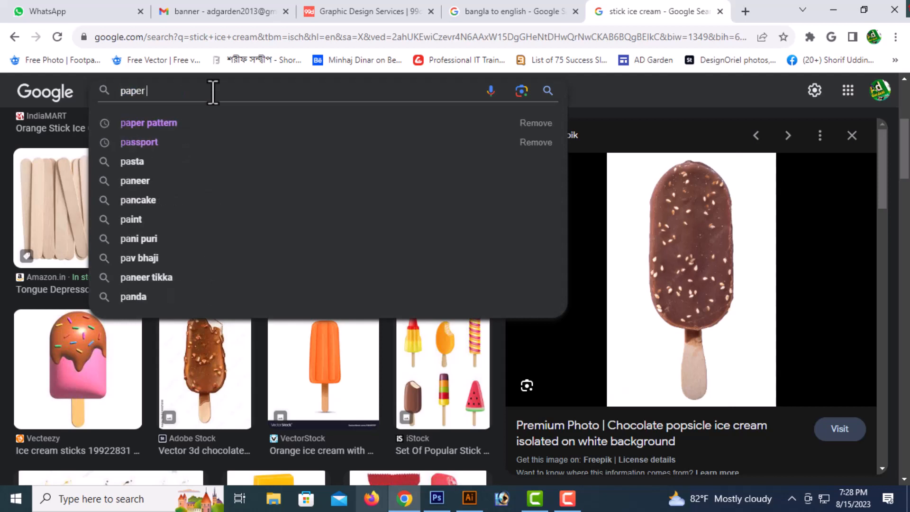
type(" pa")
key("Down")
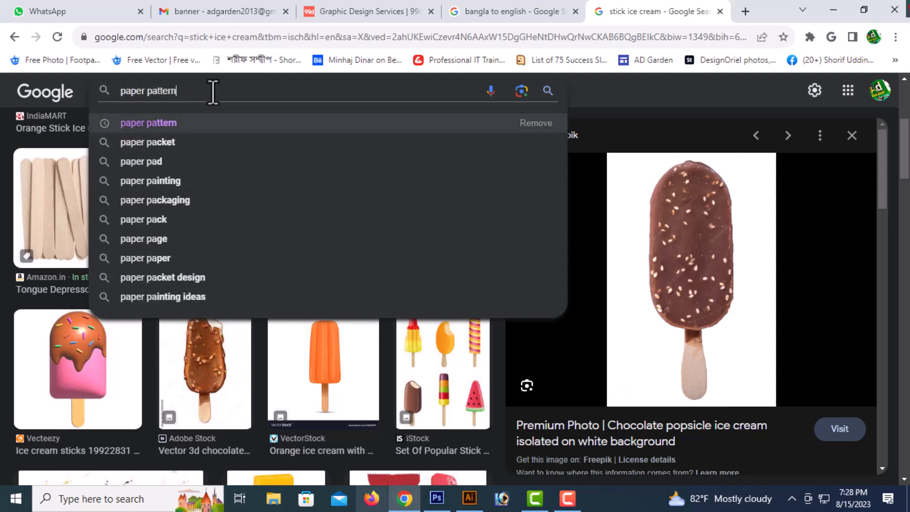
left_click(229, 123)
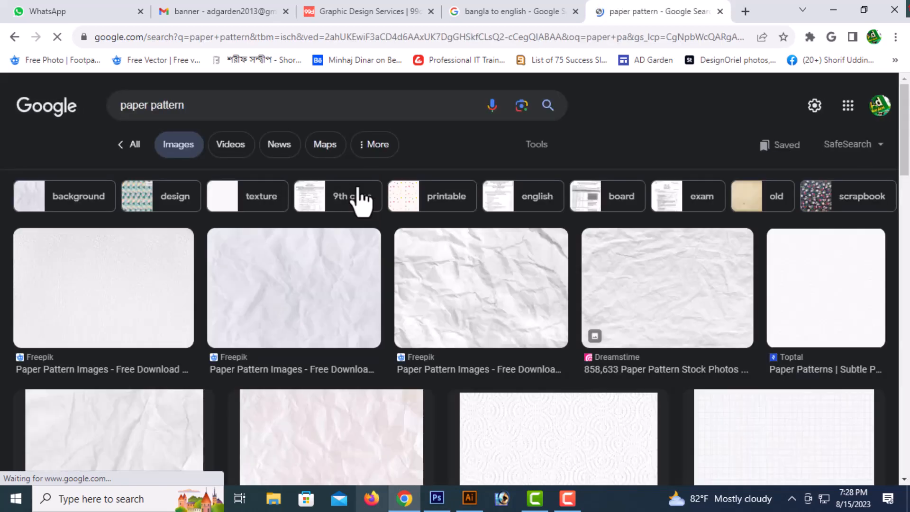
Open the preview of the crumpled white paper image from Freepik and copy the image
left_click(483, 308)
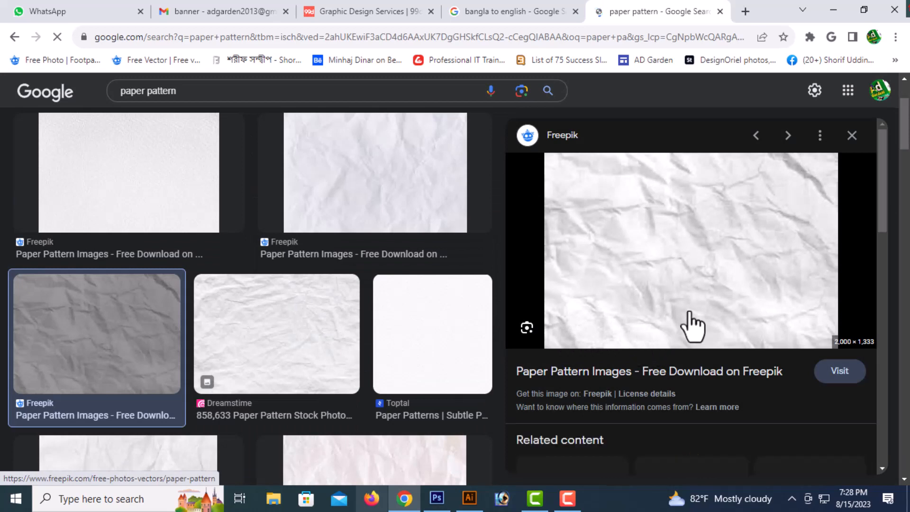
scroll(692, 327, "down", 4)
scroll(683, 313, "up", 1)
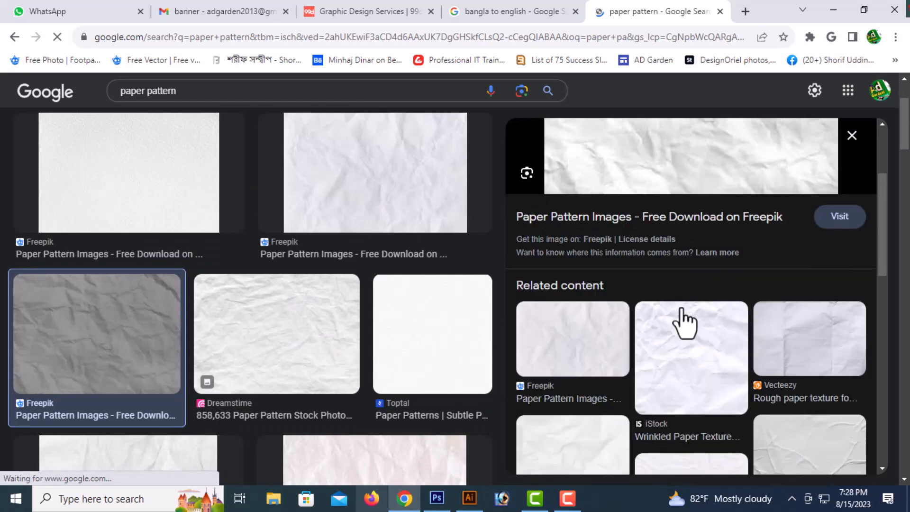
scroll(682, 321, "up", 3)
right_click(671, 349)
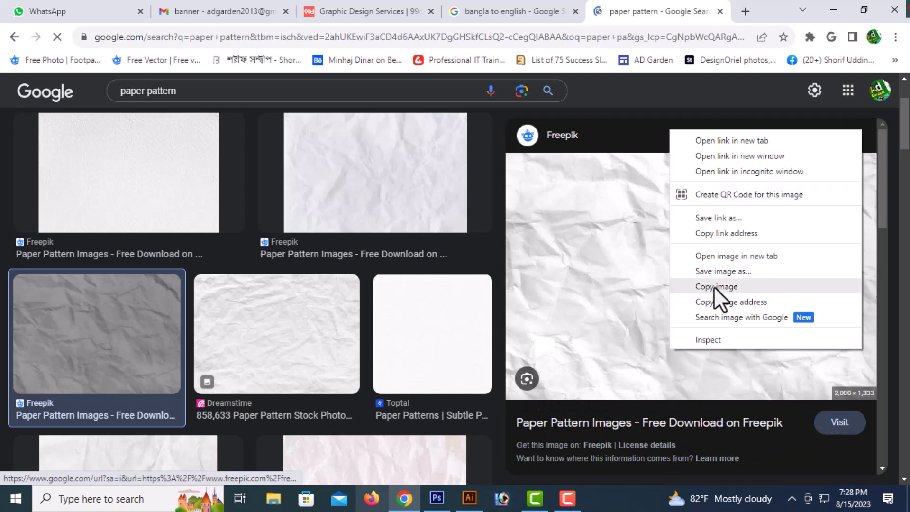
left_click(714, 286)
Switch back to Photoshop, paste the paper texture into the poster and scale it to about 185% so it covers the canvas
left_click(502, 498)
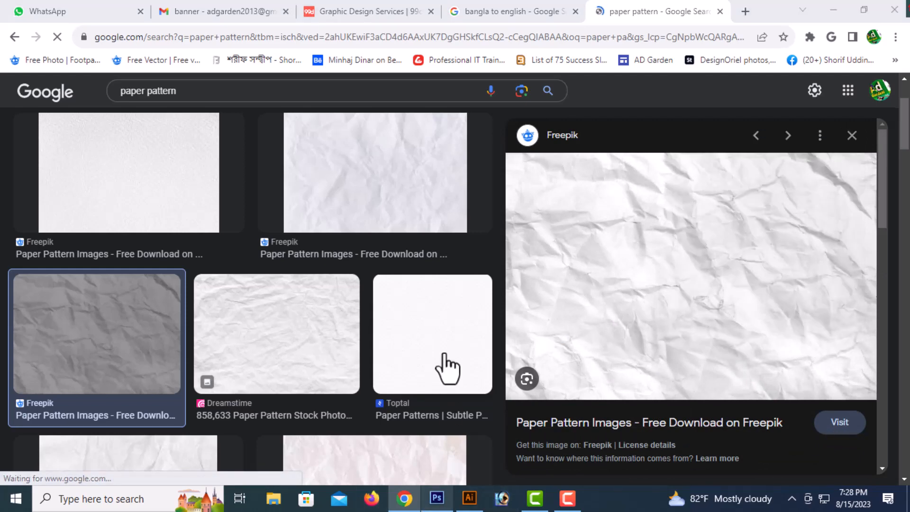
left_click(437, 499)
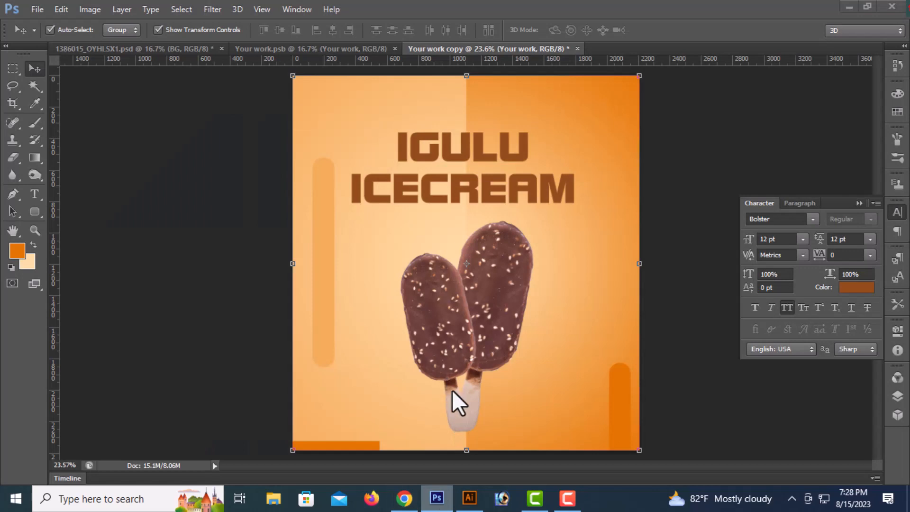
key("ctrl+v")
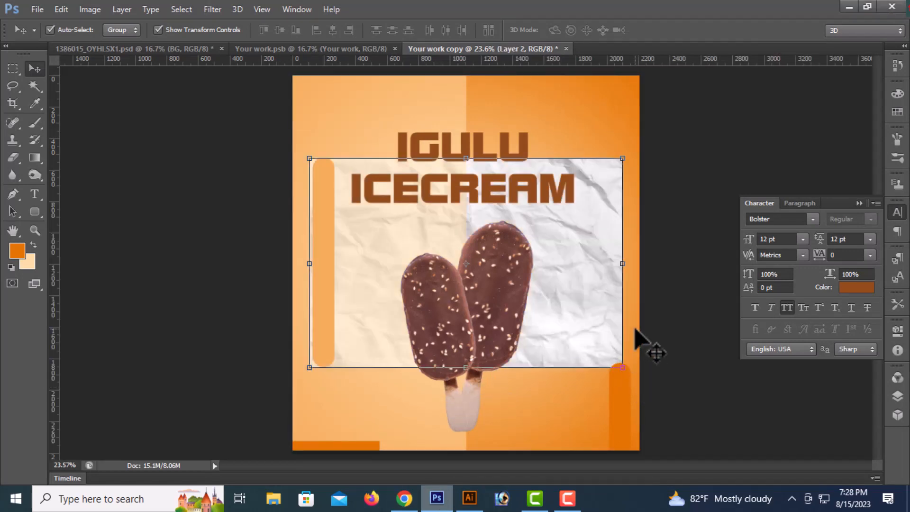
left_click_drag(625, 360, 757, 455)
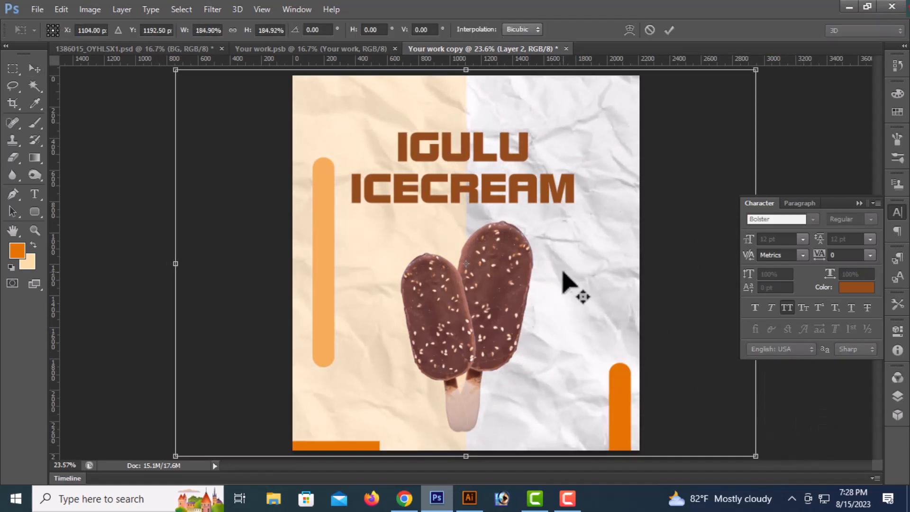
key("Return")
Set the paper texture layer's blend mode to Multiply and its opacity to 33%
left_click(897, 377)
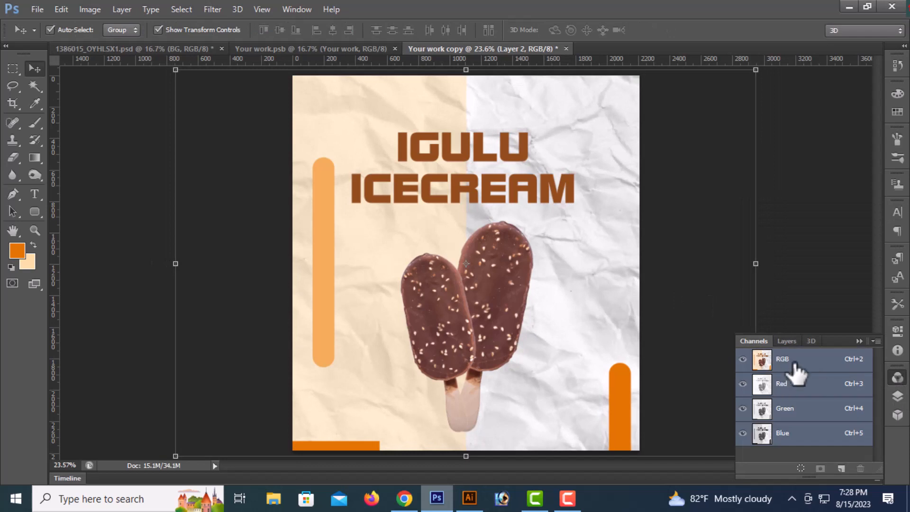
left_click(862, 344)
left_click(898, 397)
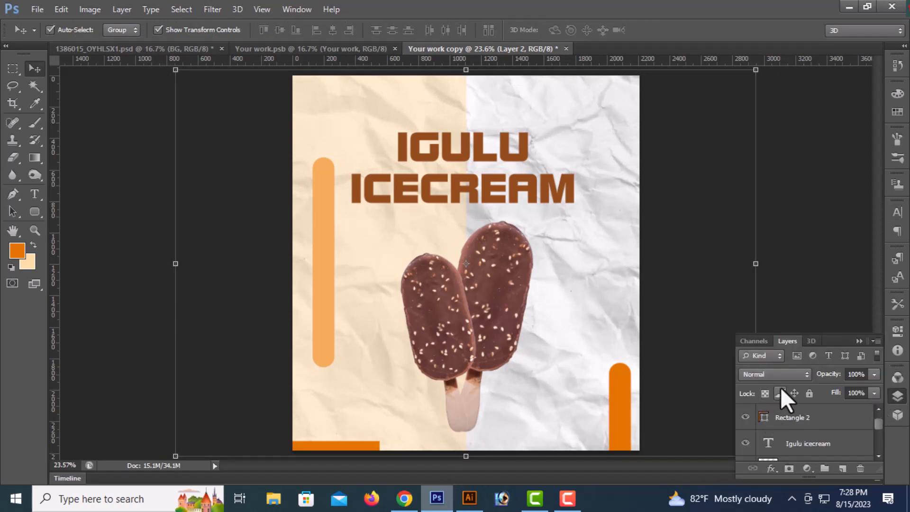
left_click(779, 375)
left_click(769, 72)
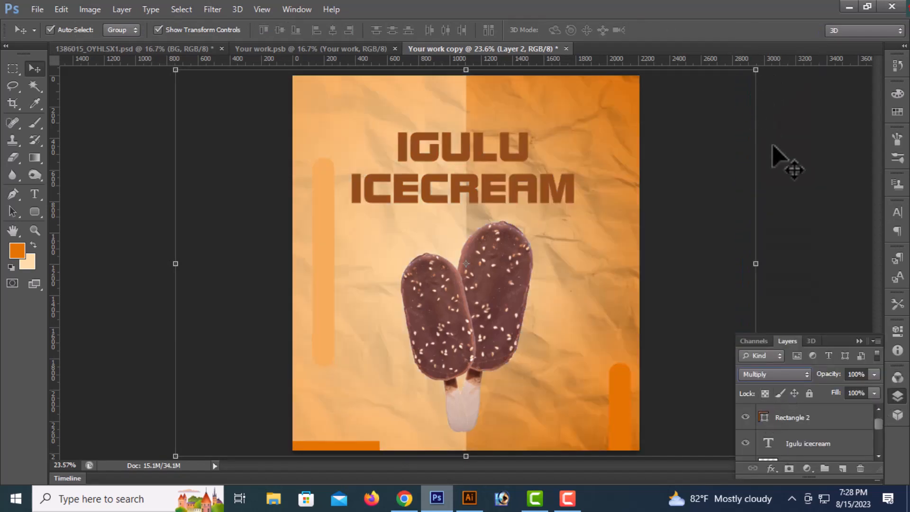
left_click_drag(874, 374, 835, 388)
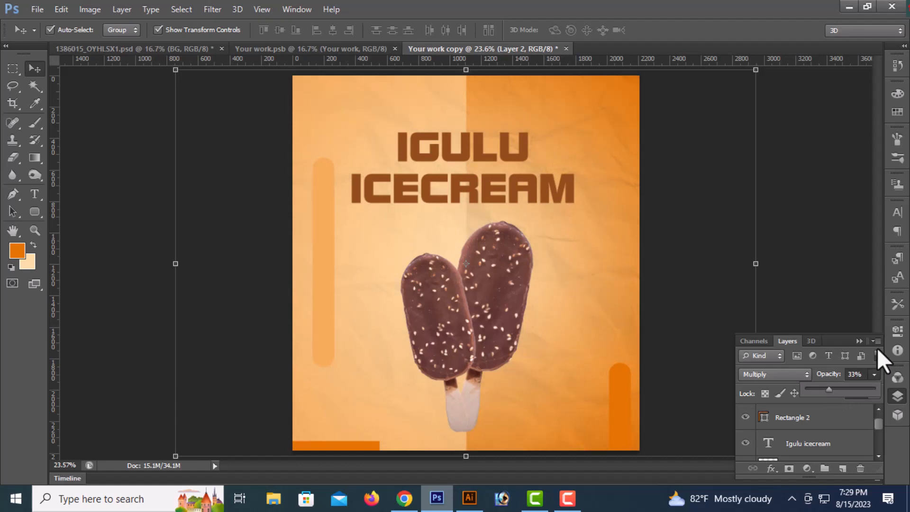
left_click(863, 342)
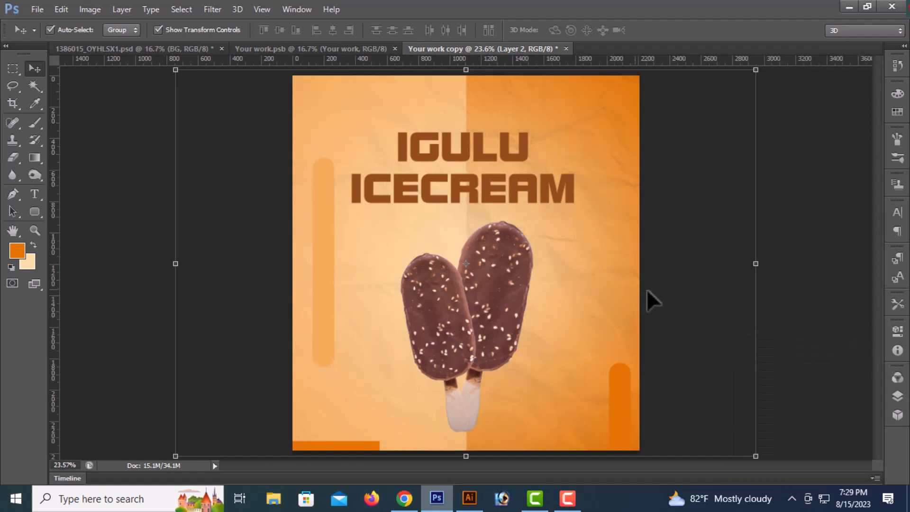
Nudge the IGULU ICECREAM title up slightly
key("Tab")
left_click(531, 182)
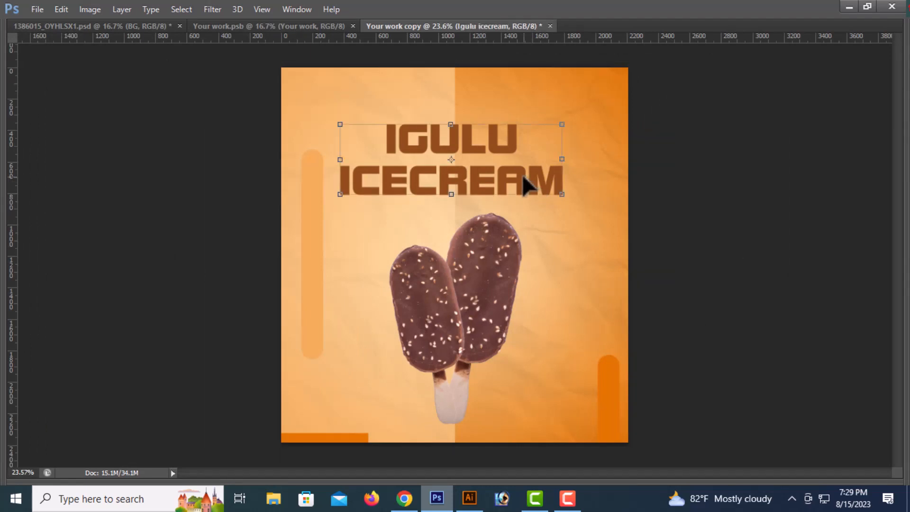
key("shift+Up")
key("shift+Up")
key("shift+Up")
left_click(581, 269)
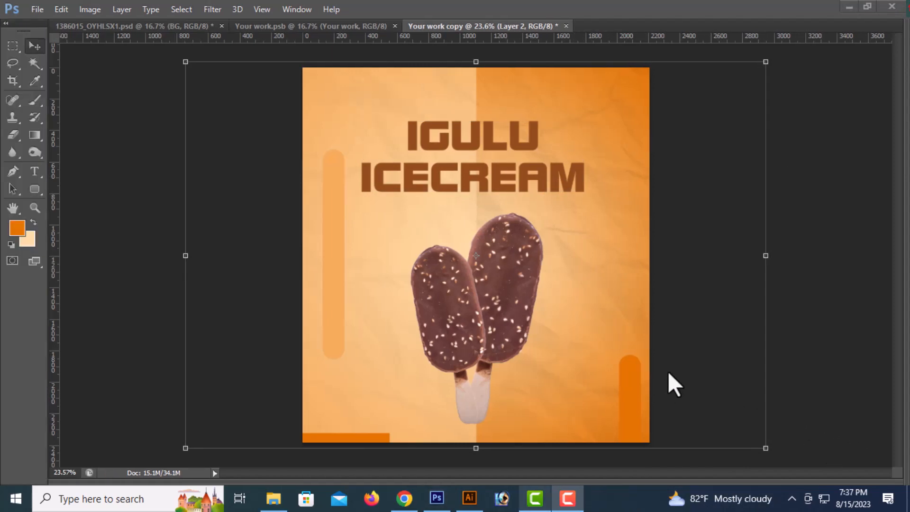
Bring the finished artwork into Your work.psb, align it to fill the canvas and save the file
left_click(601, 346)
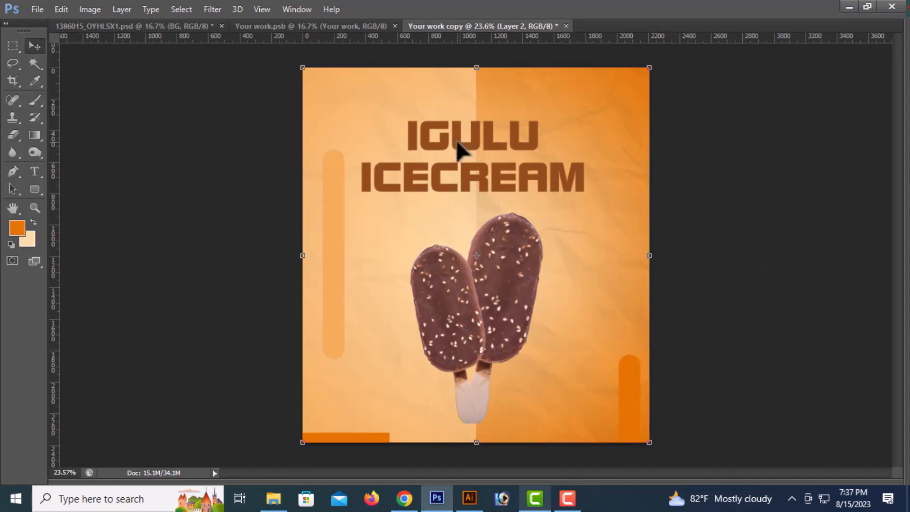
left_click_drag(390, 114, 457, 175)
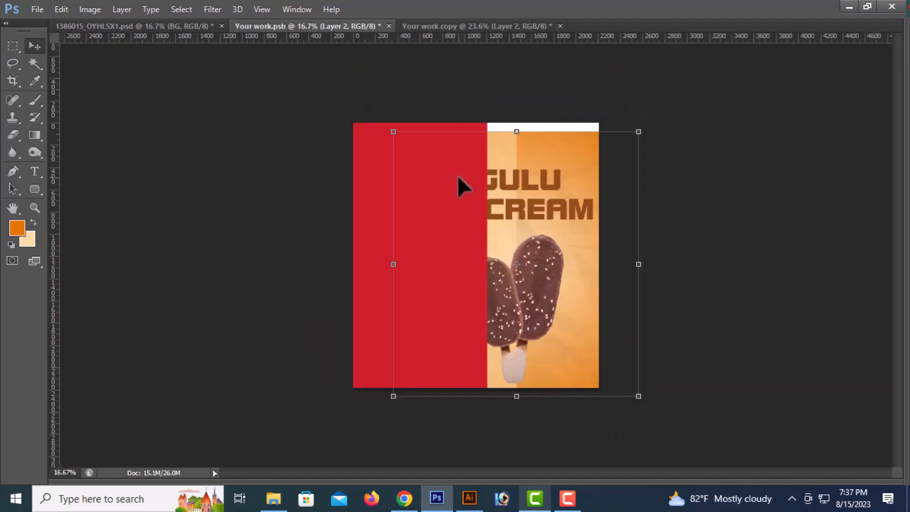
left_click_drag(506, 201, 466, 181)
key("ctrl+s")
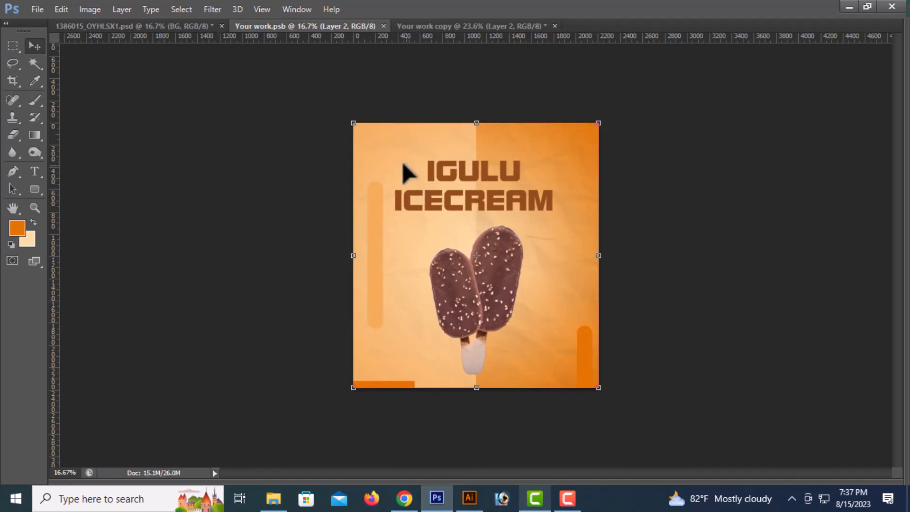
Return to the 1386015_OYHLSX1.psd mockup and examine how the artwork looks wrapped around the cup
left_click(168, 28)
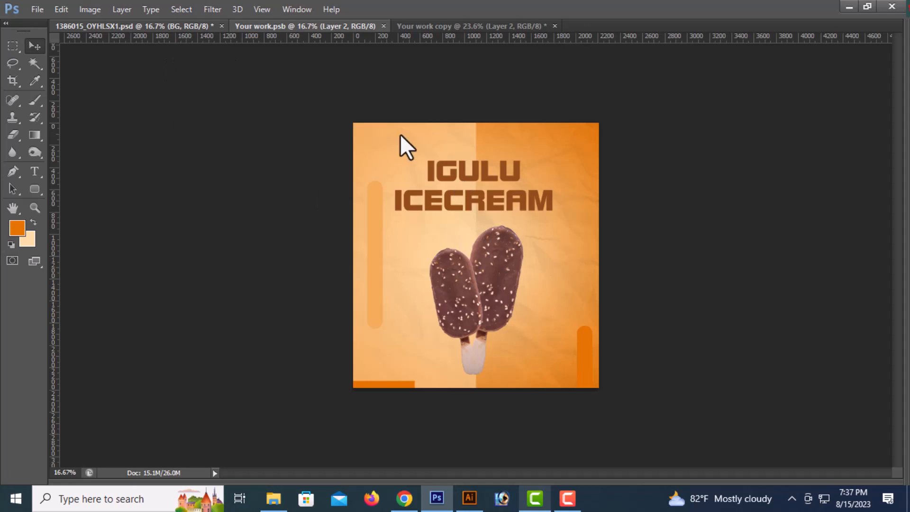
key("ctrl+shift+Tab")
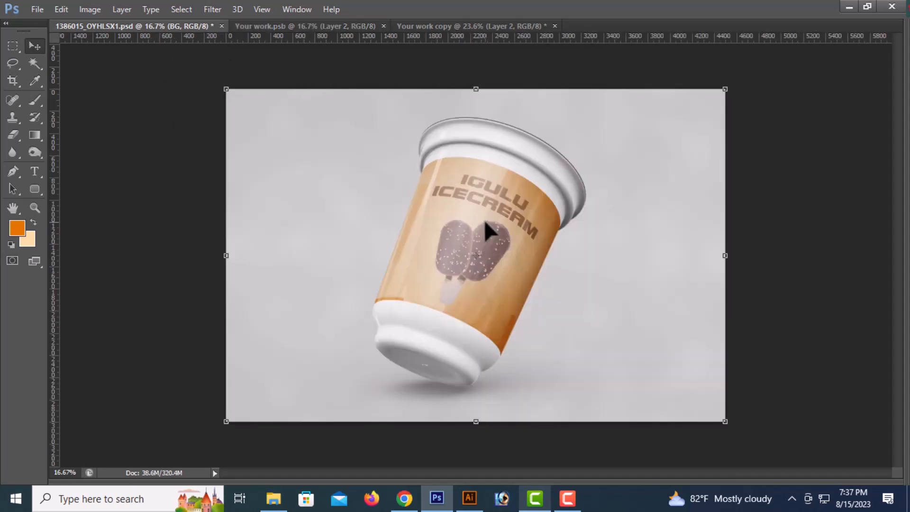
mouse_move(498, 225)
left_mouse_down()
mouse_move(588, 277)
mouse_move(519, 234)
mouse_move(490, 234)
left_mouse_up()
left_click(493, 245)
left_click(588, 72)
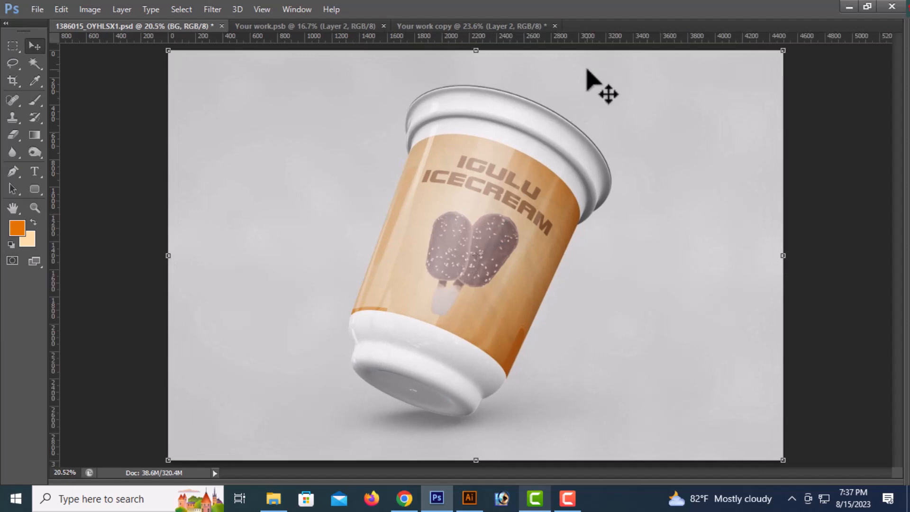